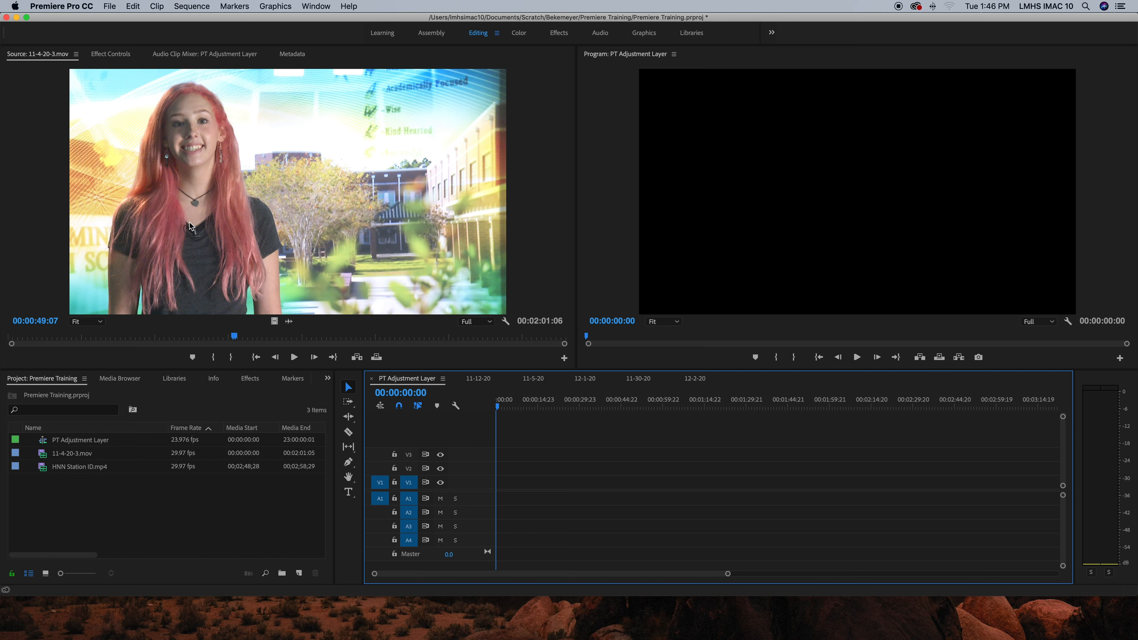
Mark a section of the source clip 11-4-20-3.mov with in point 00:00:40:06 and out point 00:01:02:08.
{"action": "left_click", "coordinate": [188, 230]}
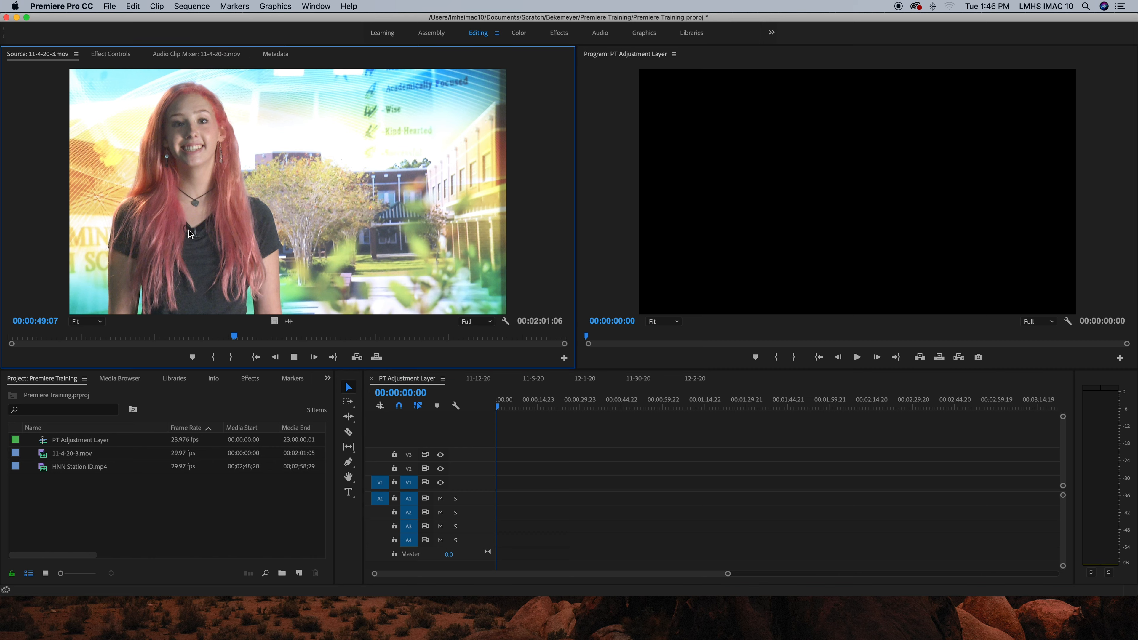
{"action": "key", "text": "j"}
{"action": "key", "text": "j"}
{"action": "key", "text": "j"}
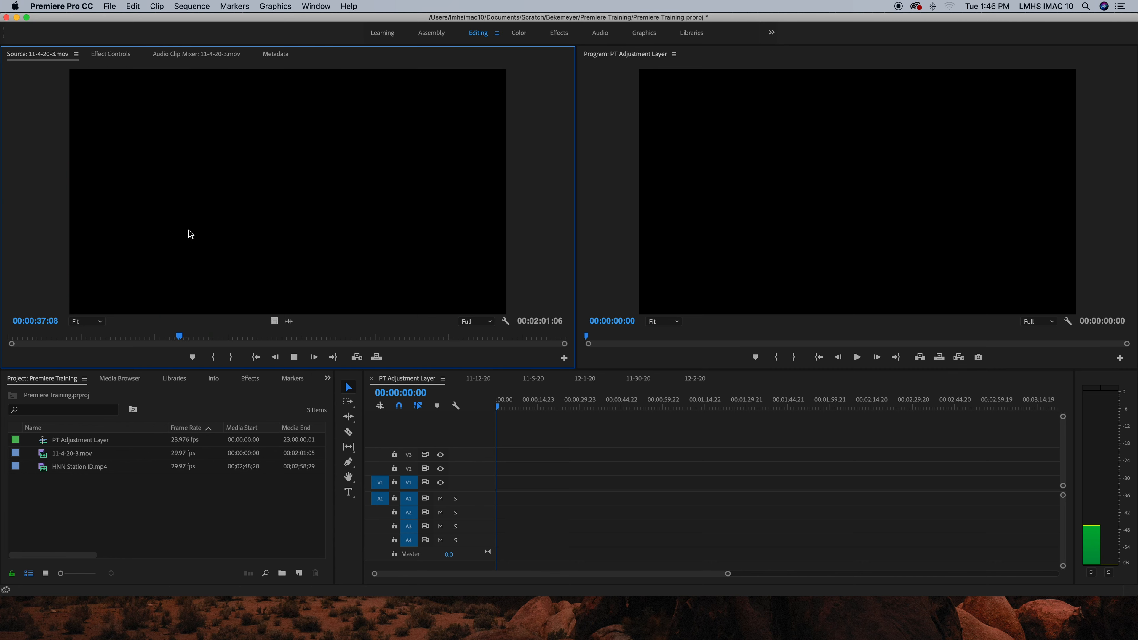
{"action": "key", "text": "l"}
{"action": "key", "text": "l"}
{"action": "key", "text": "i"}
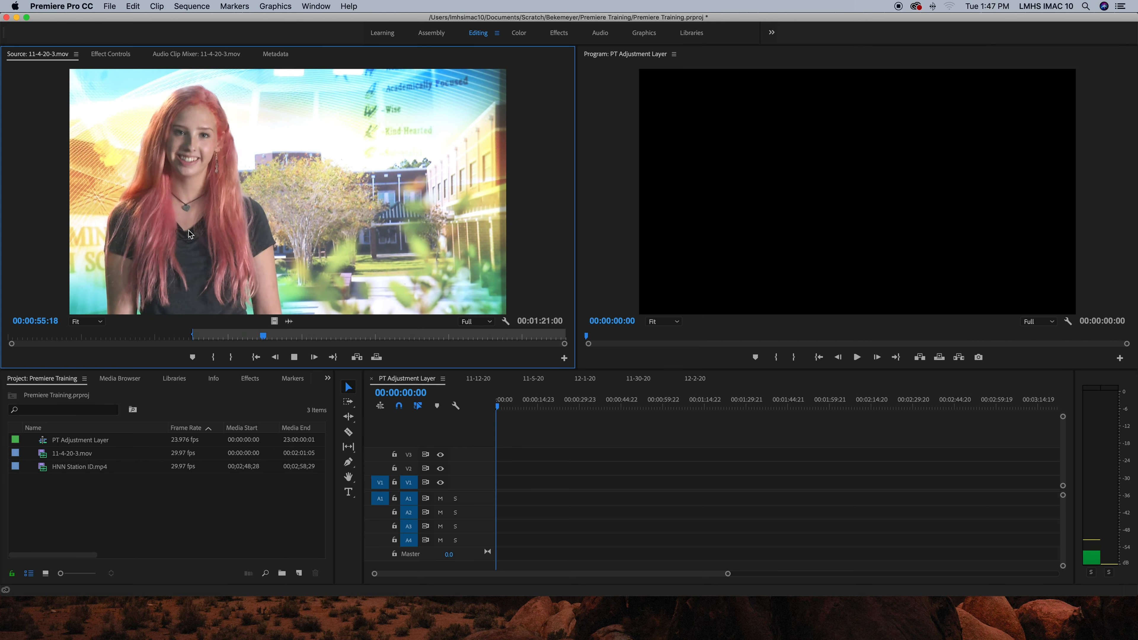
{"action": "key", "text": "k"}
{"action": "key", "text": "o"}
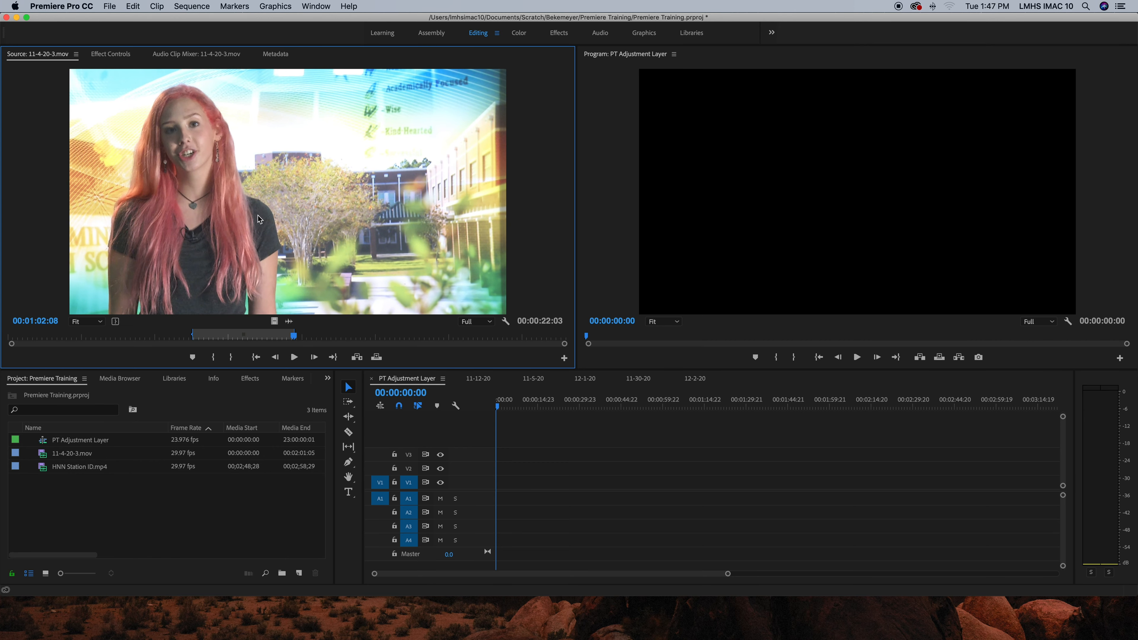
Place the marked section at the start of track V1 and change the sequence settings to match the clip.
{"action": "left_click_drag", "start_coordinate": [247, 219], "coordinate": [501, 493]}
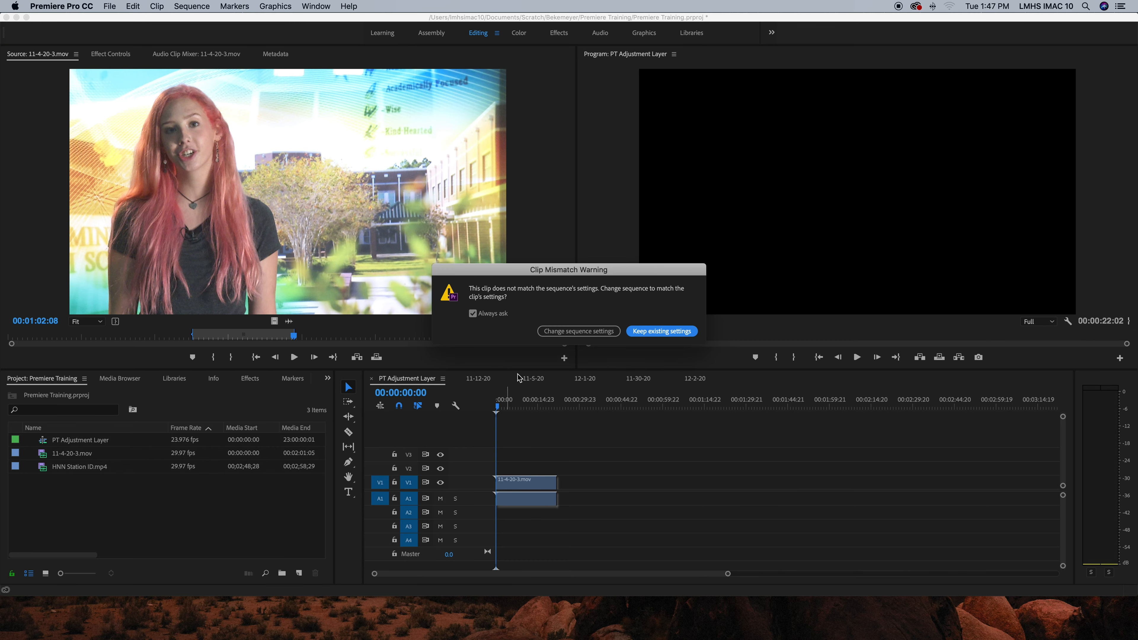
{"action": "left_click", "coordinate": [566, 331]}
{"action": "left_click", "coordinate": [502, 407]}
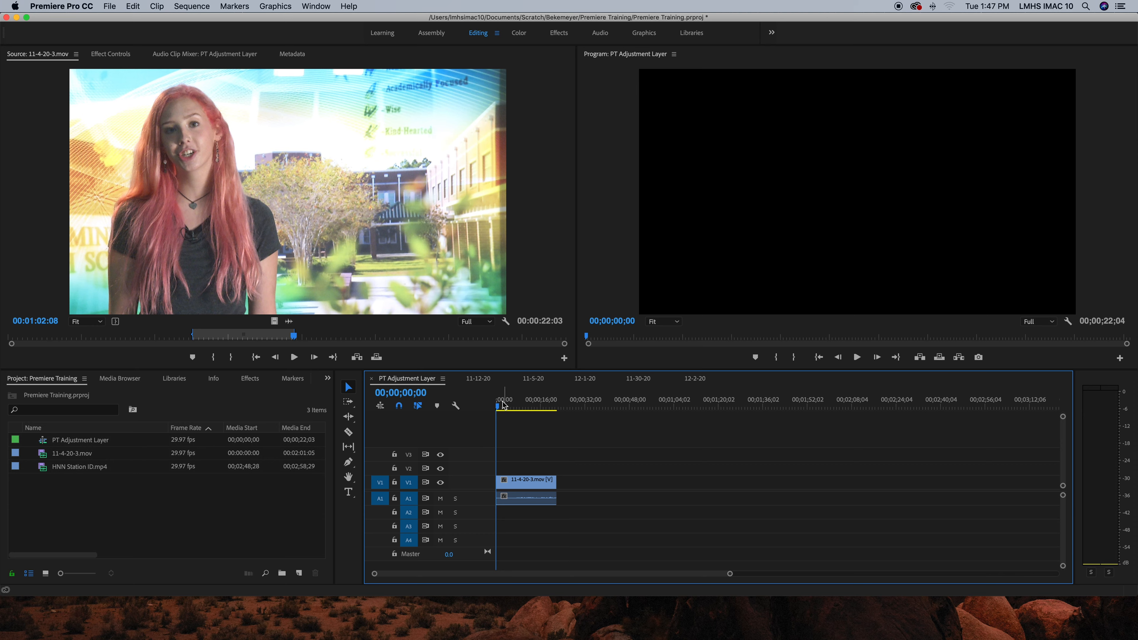
{"action": "left_click_drag", "start_coordinate": [505, 408], "coordinate": [535, 415]}
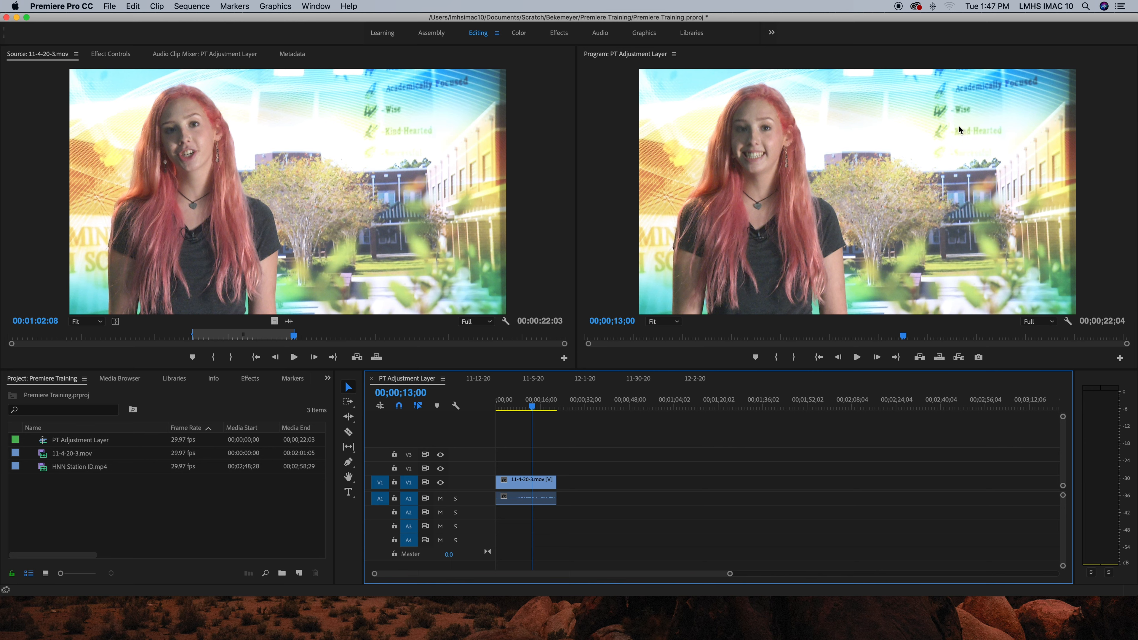
Switch to the Effects workspace and add two more copies of the marked section end to end after the first clip on V1.
{"action": "left_click", "coordinate": [558, 33]}
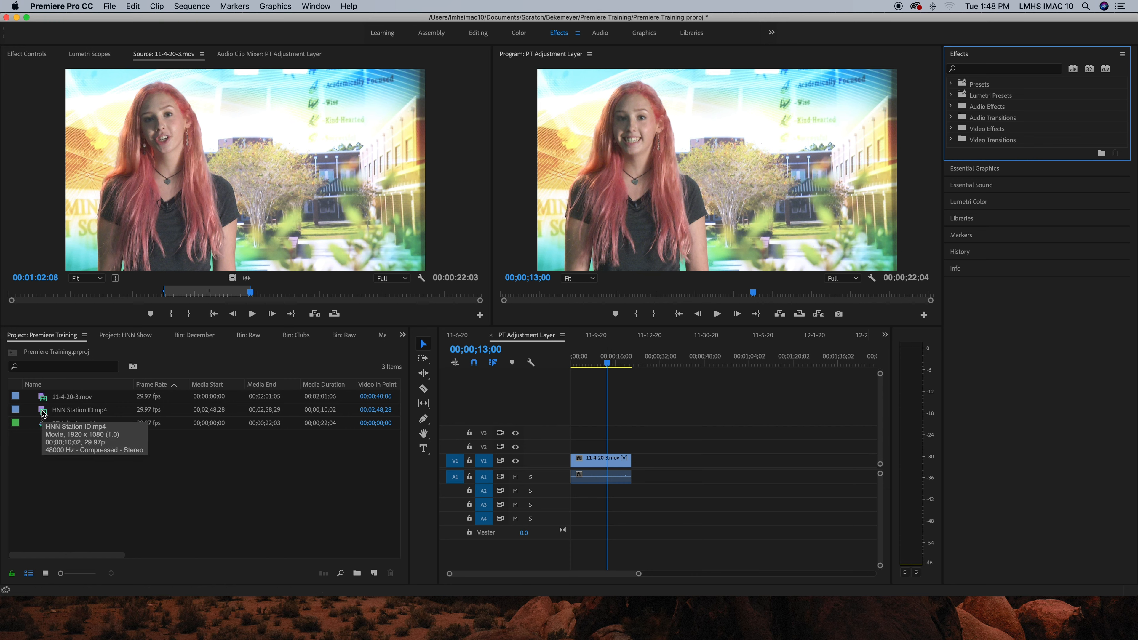
{"action": "left_click_drag", "start_coordinate": [196, 234], "coordinate": [633, 460]}
{"action": "left_click_drag", "start_coordinate": [264, 211], "coordinate": [697, 479]}
{"action": "mouse_move", "coordinate": [620, 376]}
{"action": "left_mouse_down"}
{"action": "mouse_move", "coordinate": [591, 377]}
{"action": "mouse_move", "coordinate": [633, 378]}
{"action": "mouse_move", "coordinate": [597, 380]}
{"action": "left_mouse_up"}
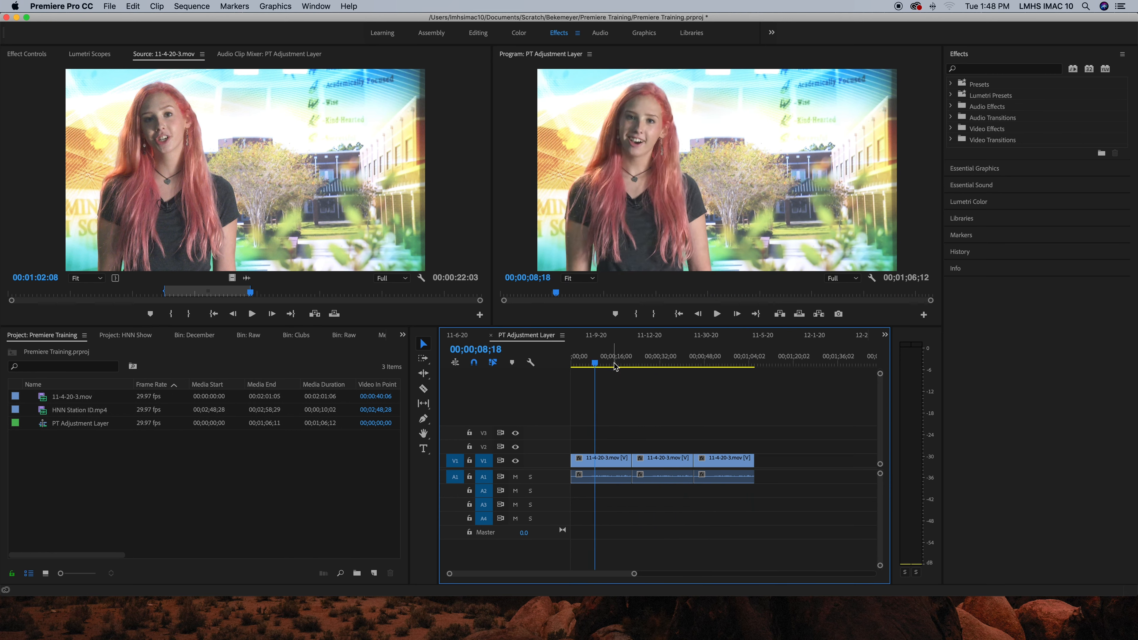
{"action": "left_click", "coordinate": [599, 464]}
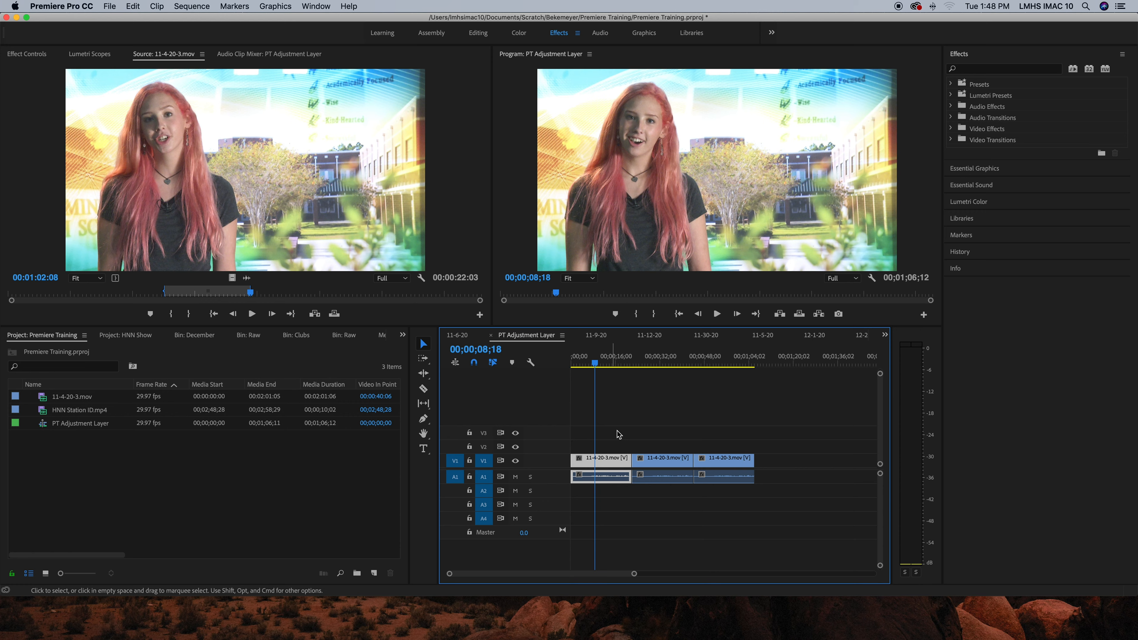
{"action": "left_click", "coordinate": [659, 359]}
{"action": "left_click", "coordinate": [665, 466]}
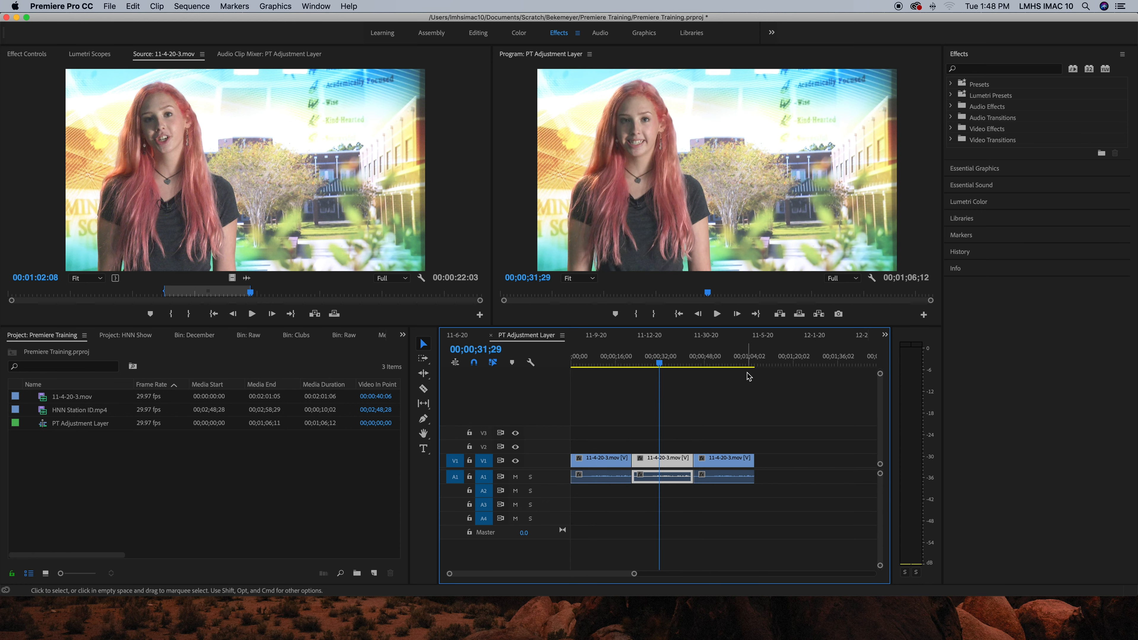
{"action": "left_click", "coordinate": [716, 464]}
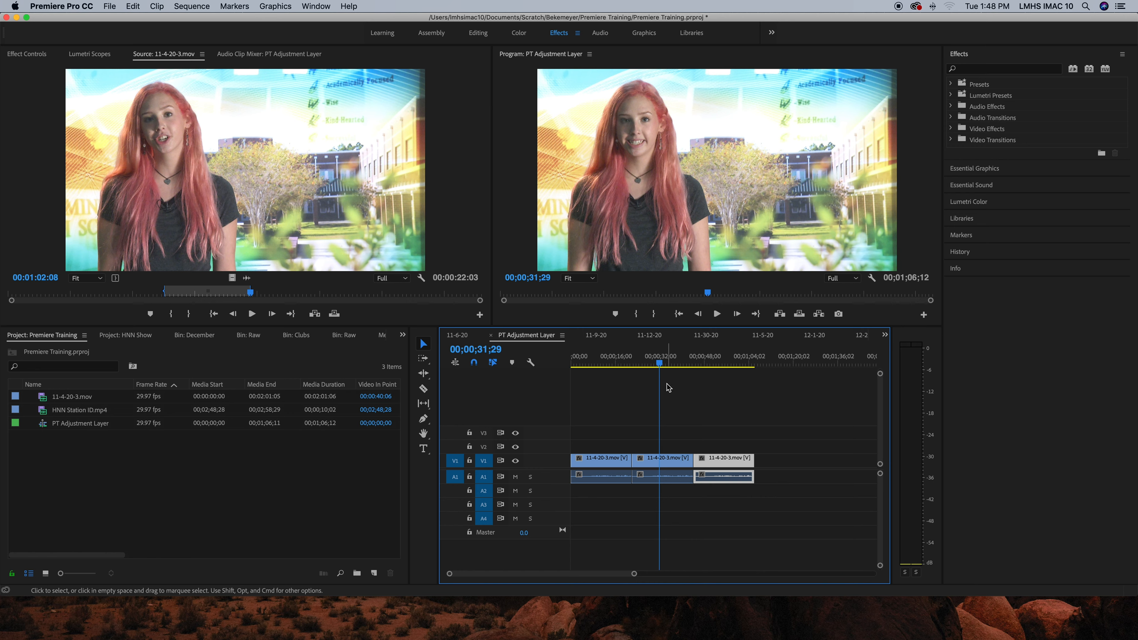
Apply the Black & White video effect from Image Control individually to each of the three clips on V1.
{"action": "left_click", "coordinate": [951, 129]}
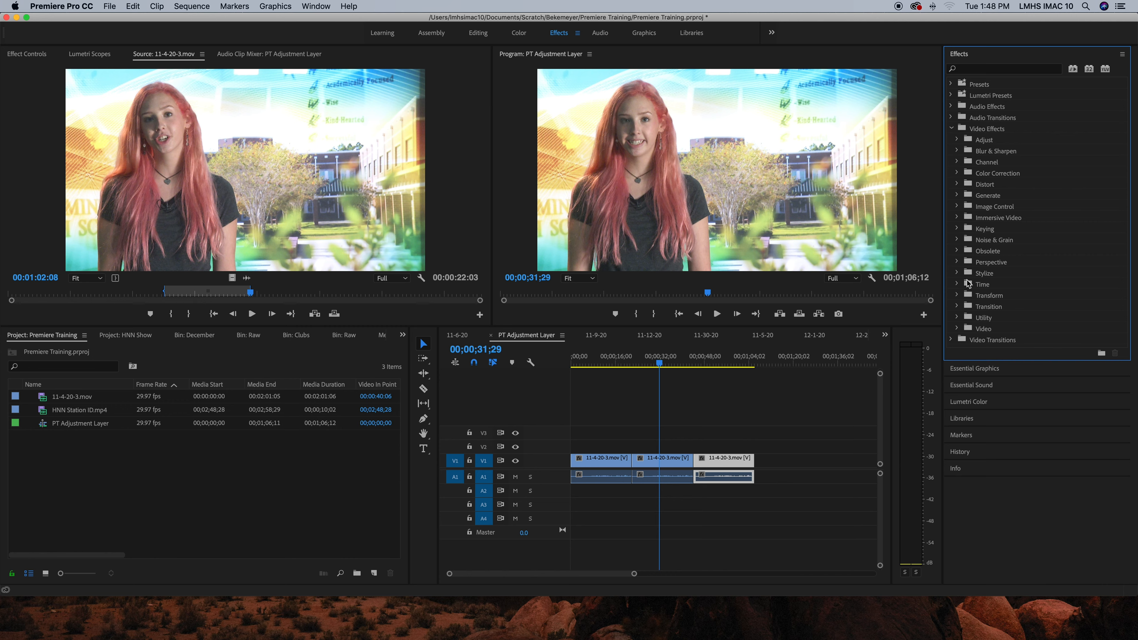
{"action": "left_click", "coordinate": [957, 207]}
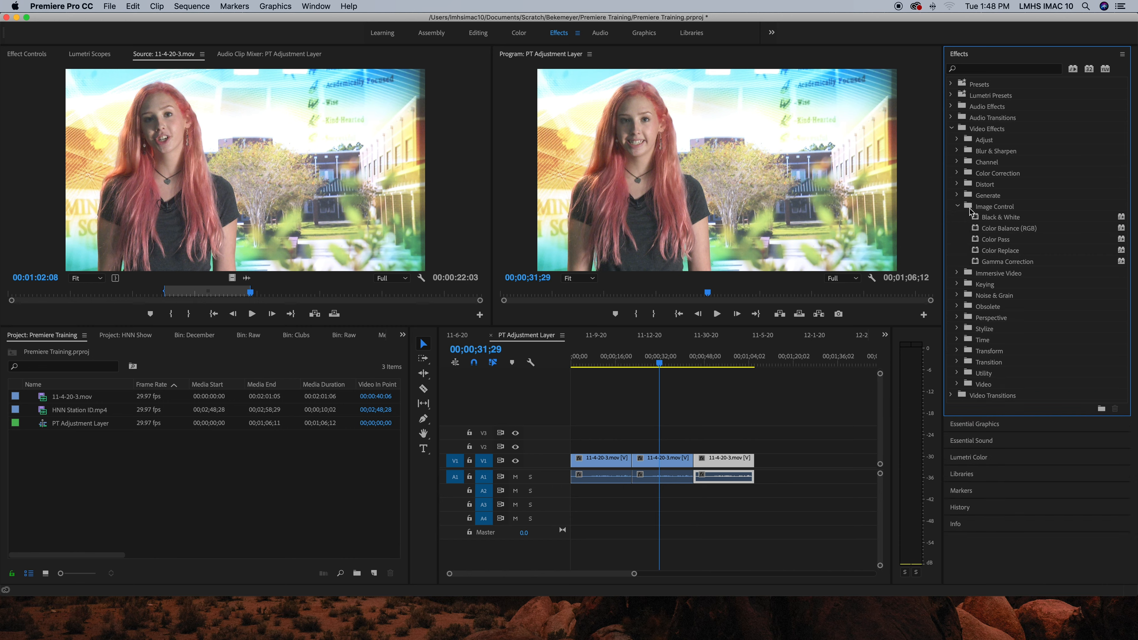
{"action": "left_click_drag", "start_coordinate": [977, 218], "coordinate": [604, 465]}
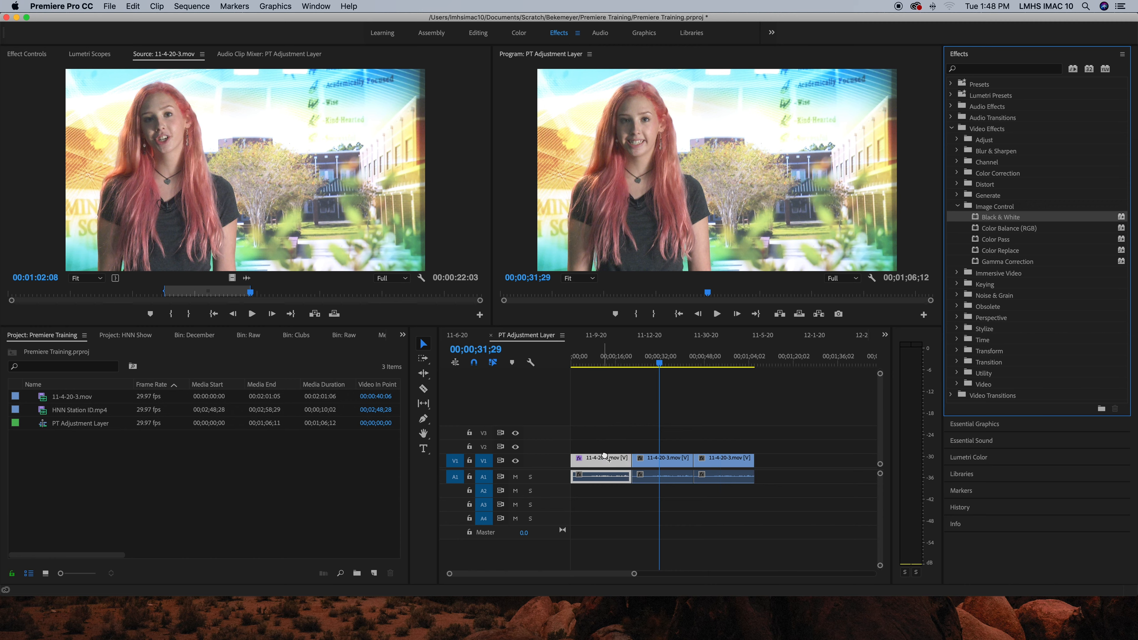
{"action": "left_click", "coordinate": [633, 357]}
{"action": "left_click_drag", "start_coordinate": [635, 357], "coordinate": [664, 368]}
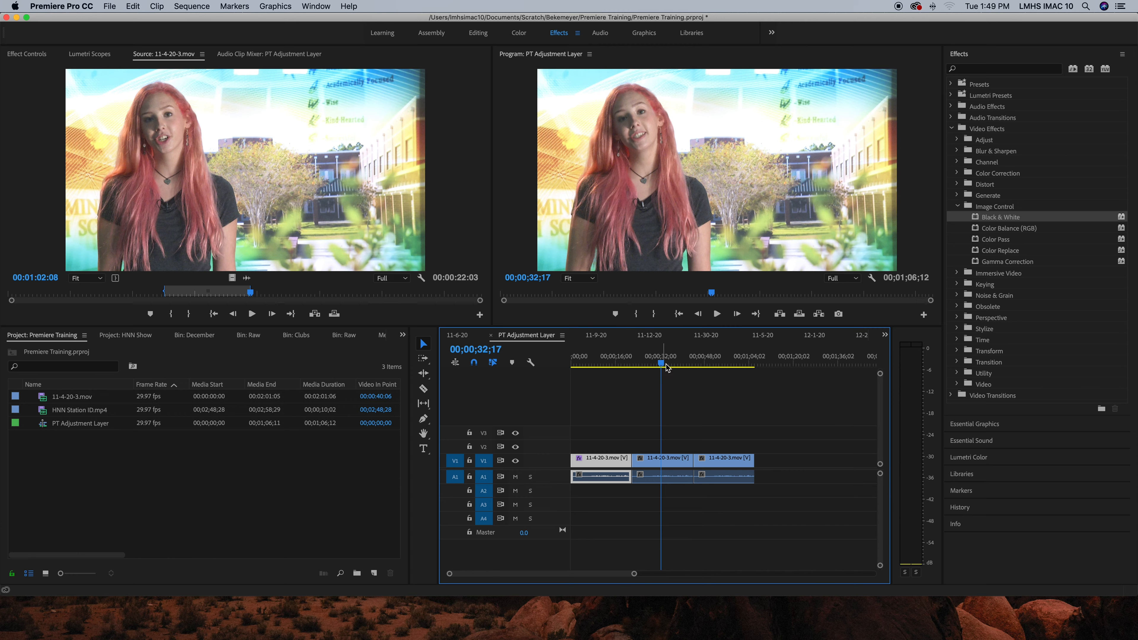
{"action": "left_click_drag", "start_coordinate": [979, 218], "coordinate": [664, 461]}
{"action": "left_click_drag", "start_coordinate": [710, 367], "coordinate": [719, 362]}
{"action": "left_click_drag", "start_coordinate": [978, 219], "coordinate": [717, 459]}
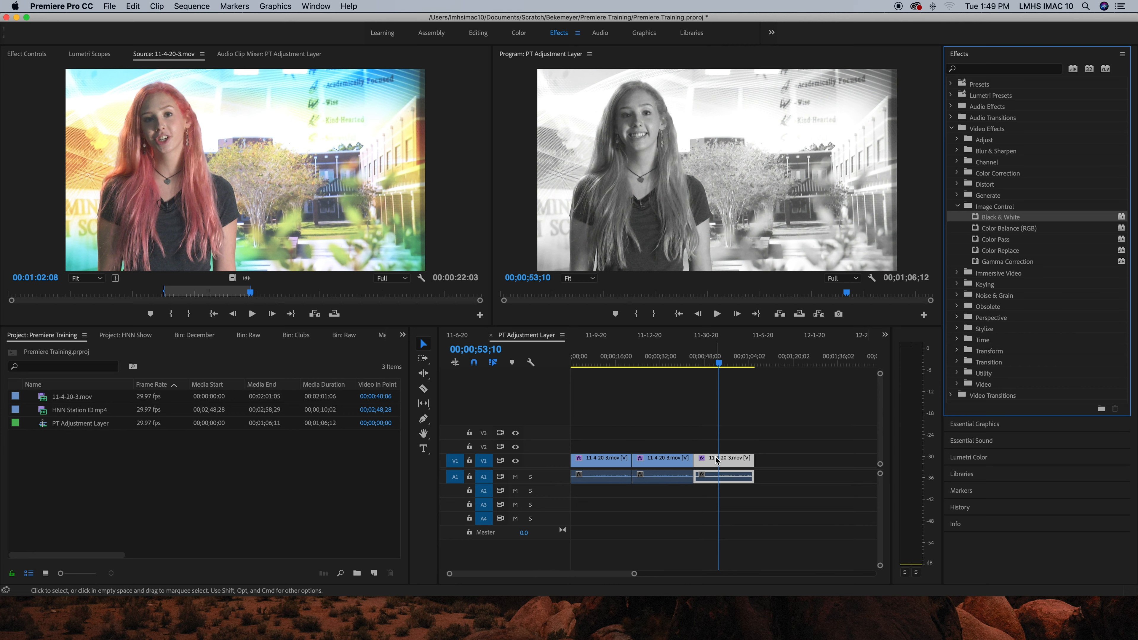
{"action": "left_click_drag", "start_coordinate": [719, 364], "coordinate": [688, 373]}
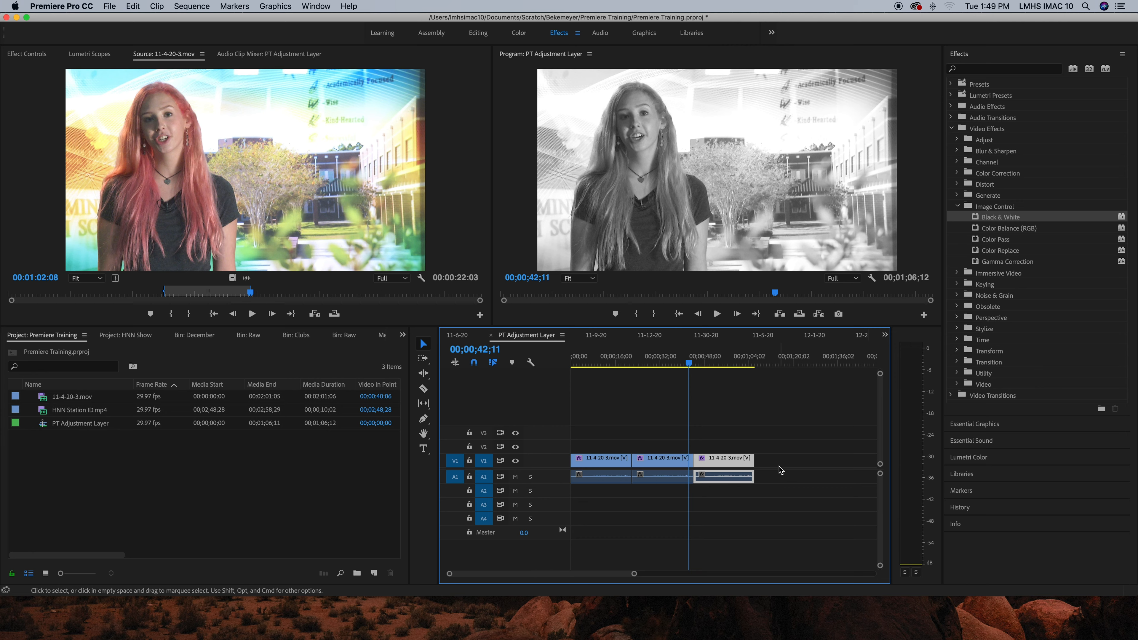
Undo the Black & White effects applied to the individual clips and check the picture in the first clip.
{"action": "key", "text": "super+z"}
{"action": "key", "text": "super+z"}
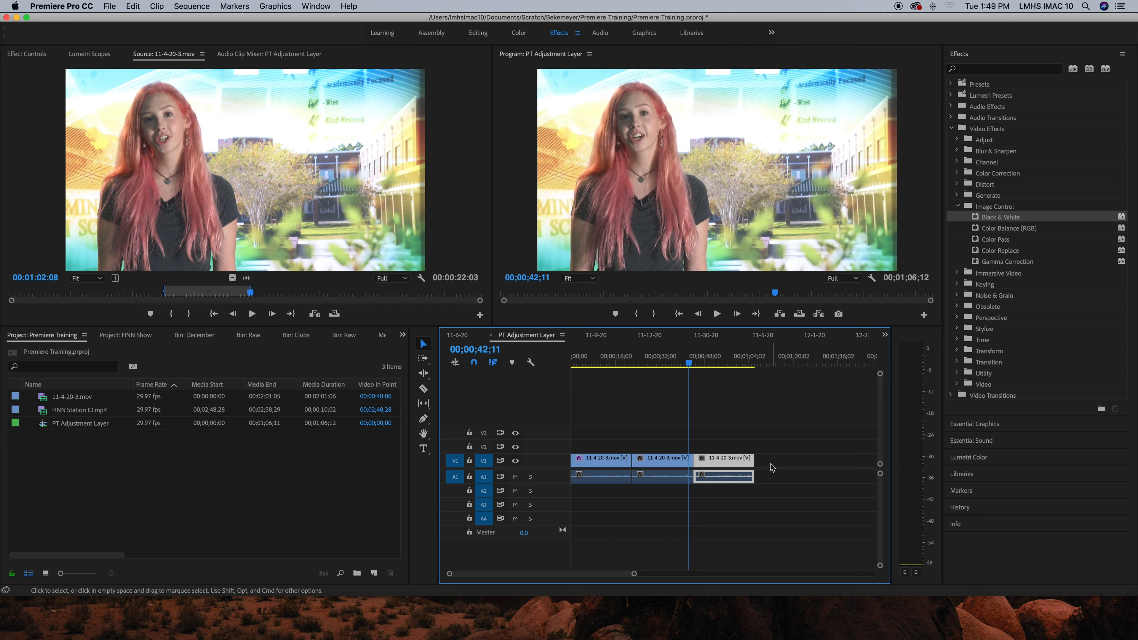
{"action": "left_click_drag", "start_coordinate": [605, 358], "coordinate": [614, 366]}
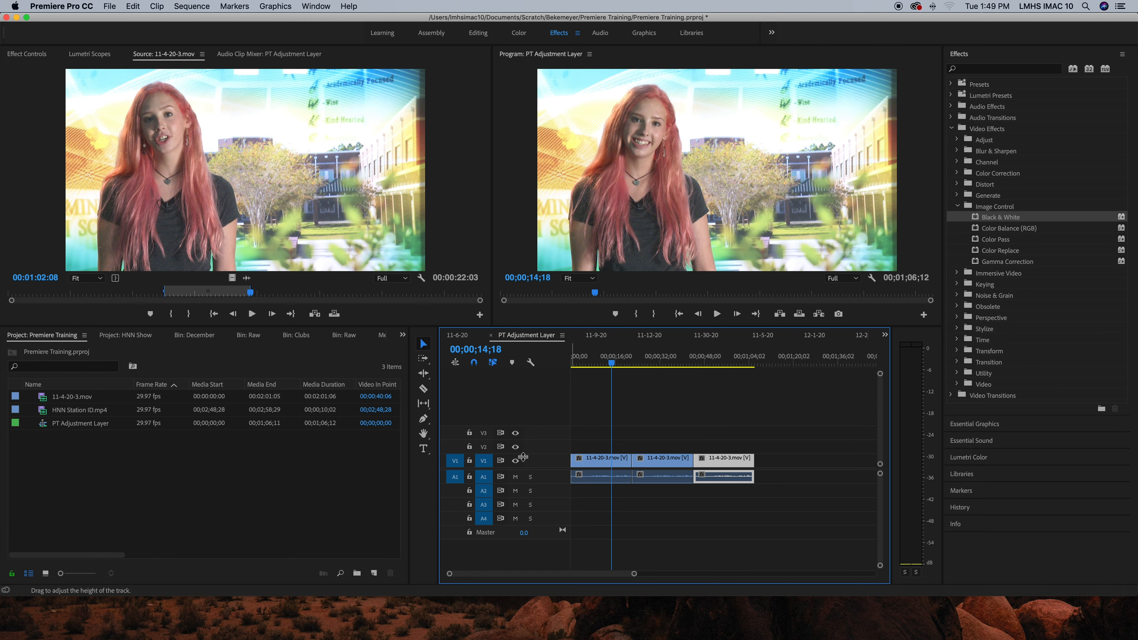
{"action": "left_click_drag", "start_coordinate": [489, 457], "coordinate": [489, 456]}
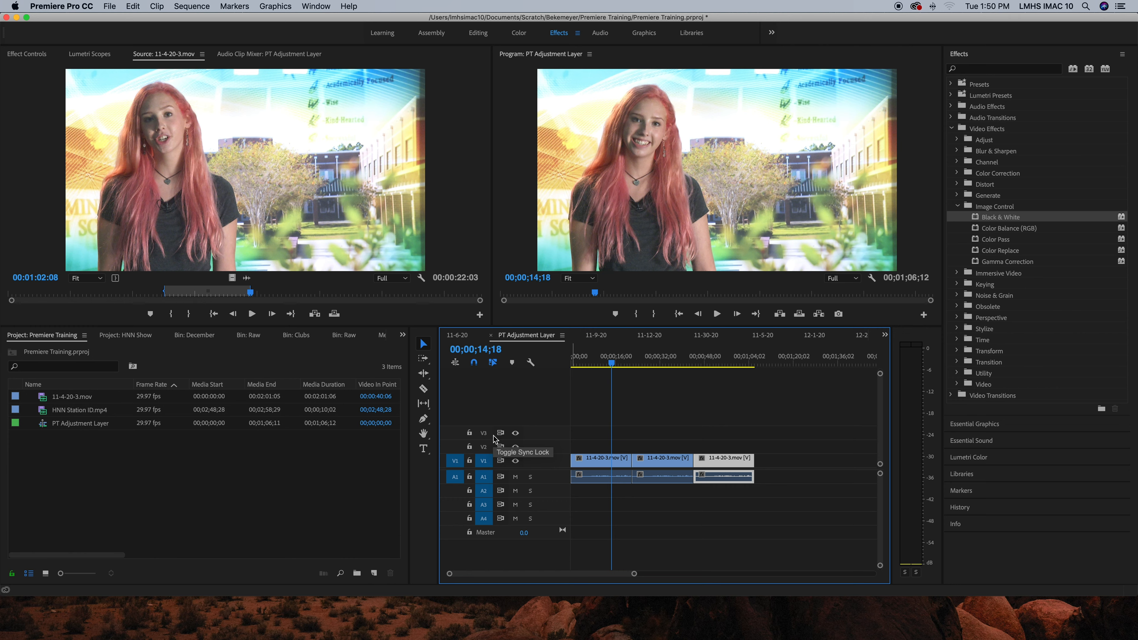
{"action": "left_click", "coordinate": [110, 6]}
{"action": "mouse_move", "coordinate": [114, 21]}
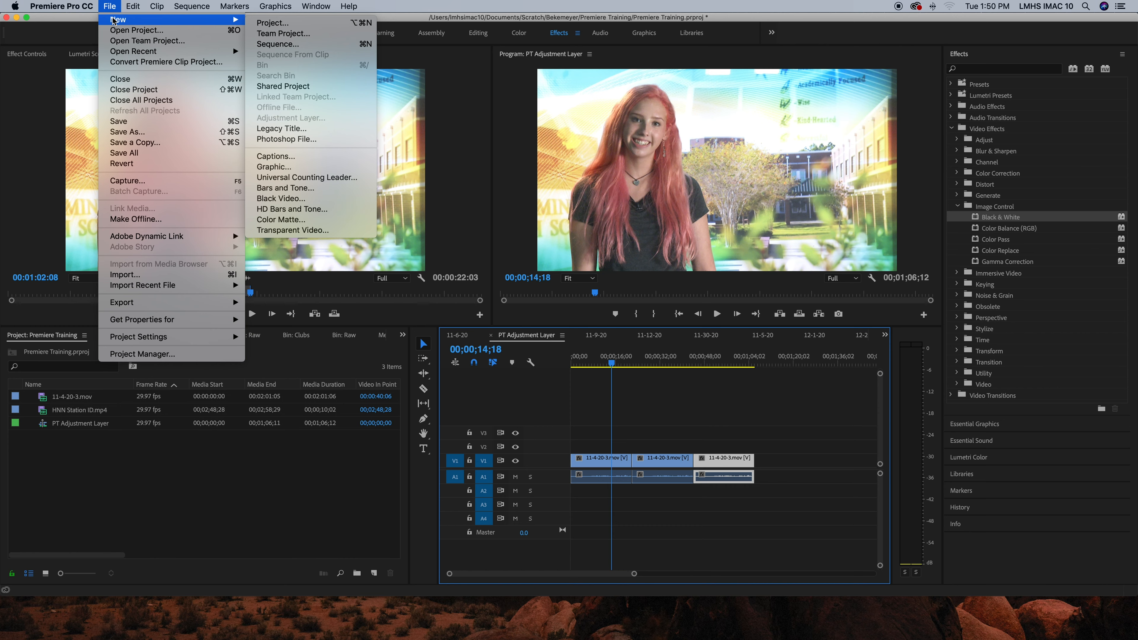
{"action": "left_click", "coordinate": [662, 433]}
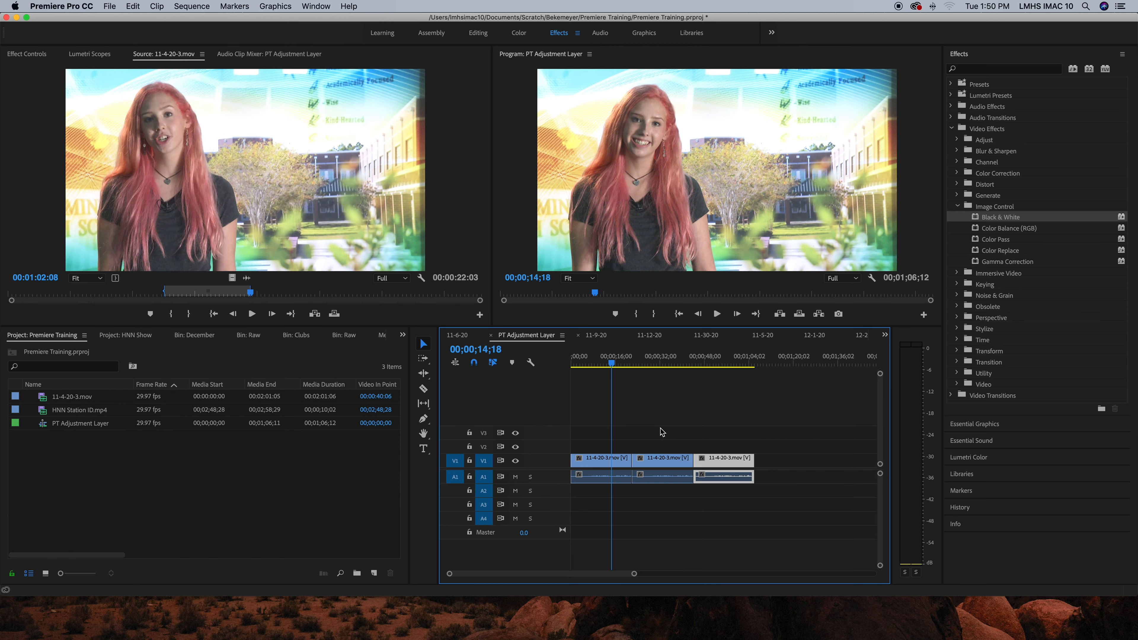
{"action": "left_click", "coordinate": [661, 433]}
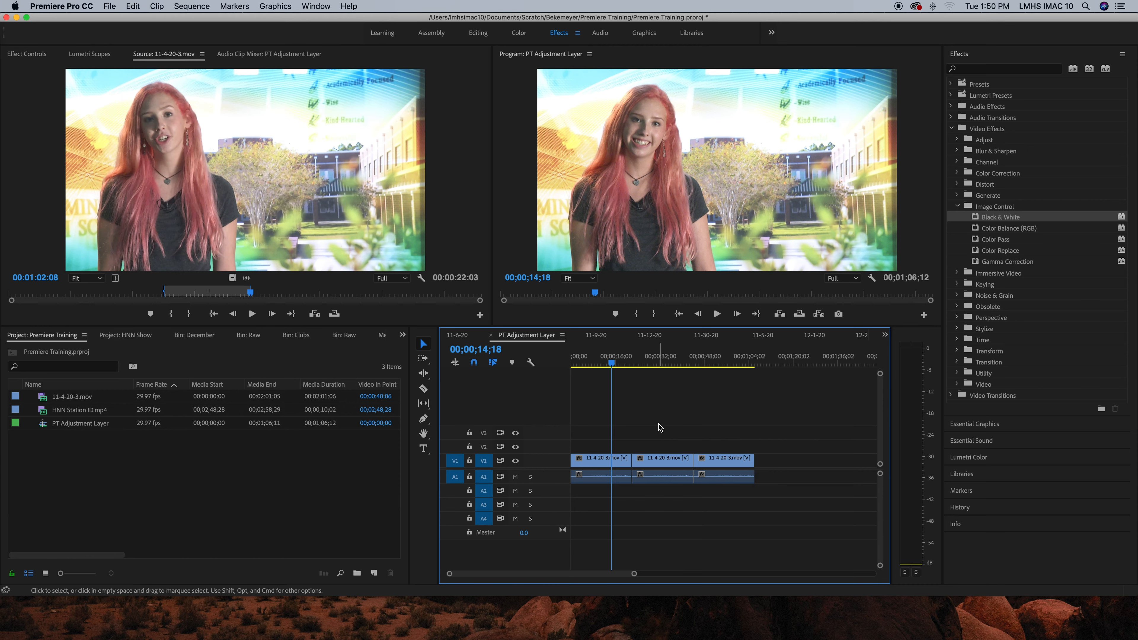
{"action": "left_click", "coordinate": [118, 4]}
{"action": "mouse_move", "coordinate": [233, 19]}
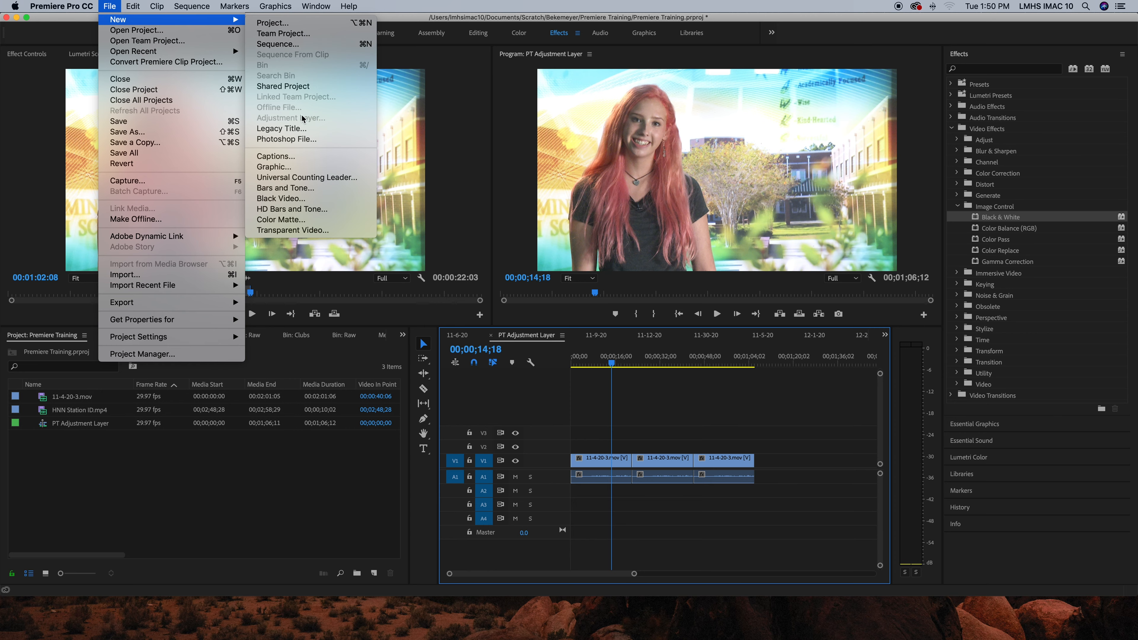
{"action": "left_click", "coordinate": [179, 487]}
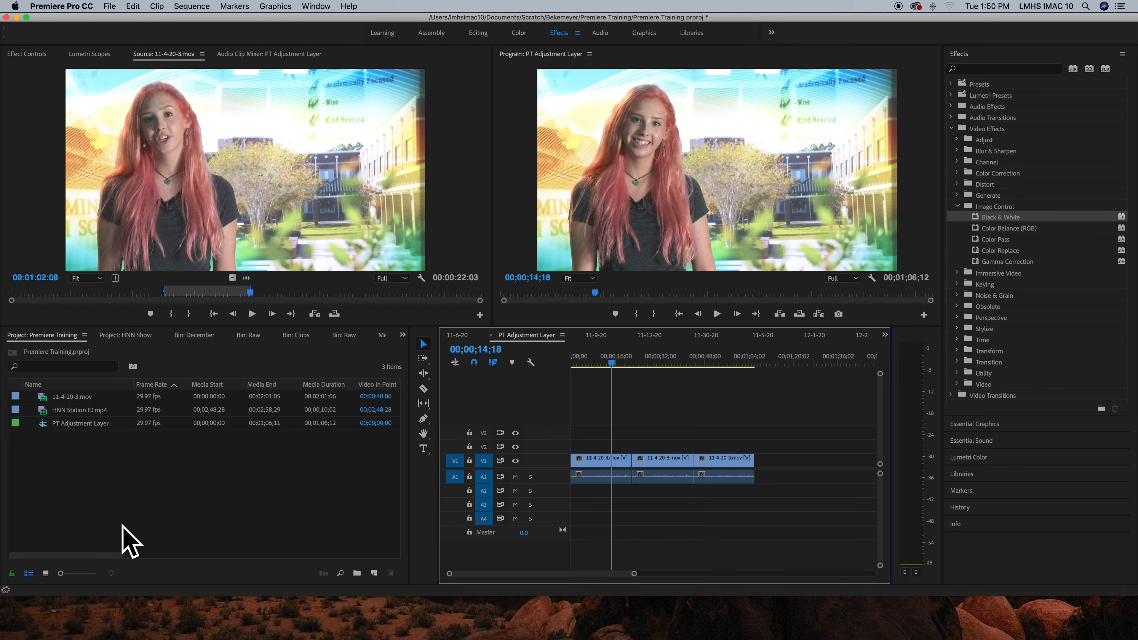
Create a new adjustment layer in the project at 1920 x 1080, 29.97 fps Drop-Frame, with square pixels.
{"action": "left_click", "coordinate": [125, 486]}
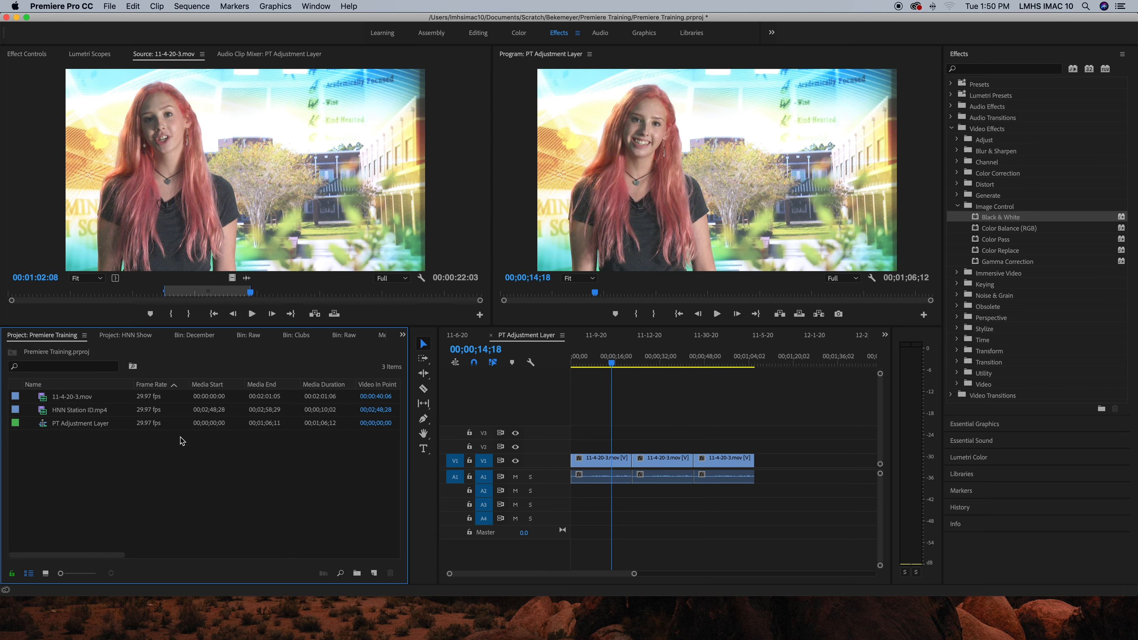
{"action": "left_click", "coordinate": [109, 7]}
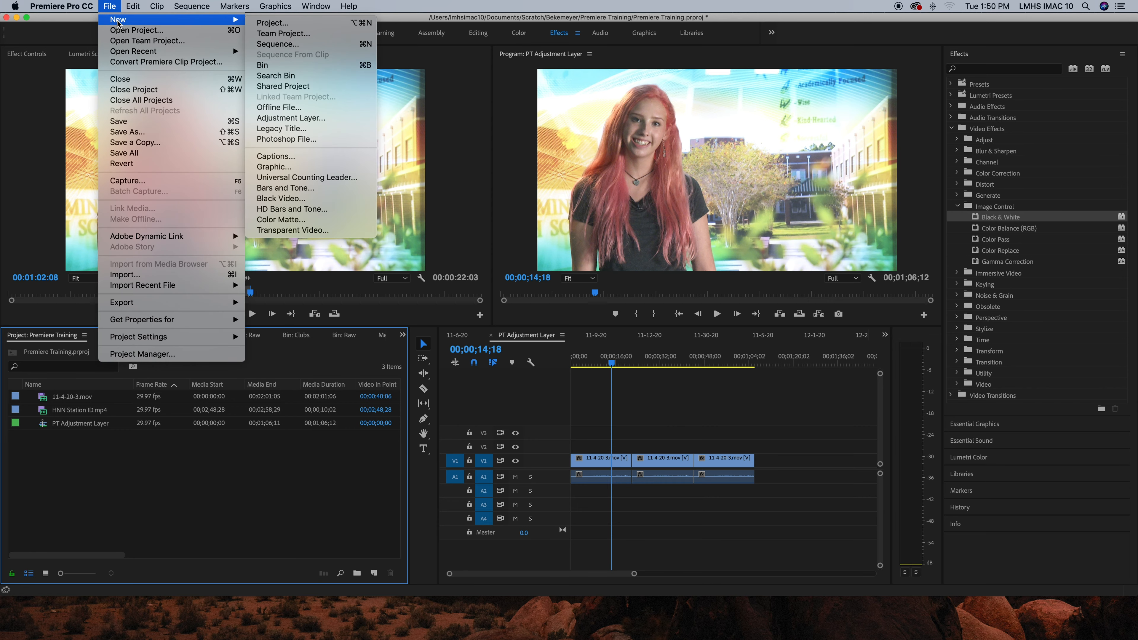
{"action": "left_click", "coordinate": [316, 119]}
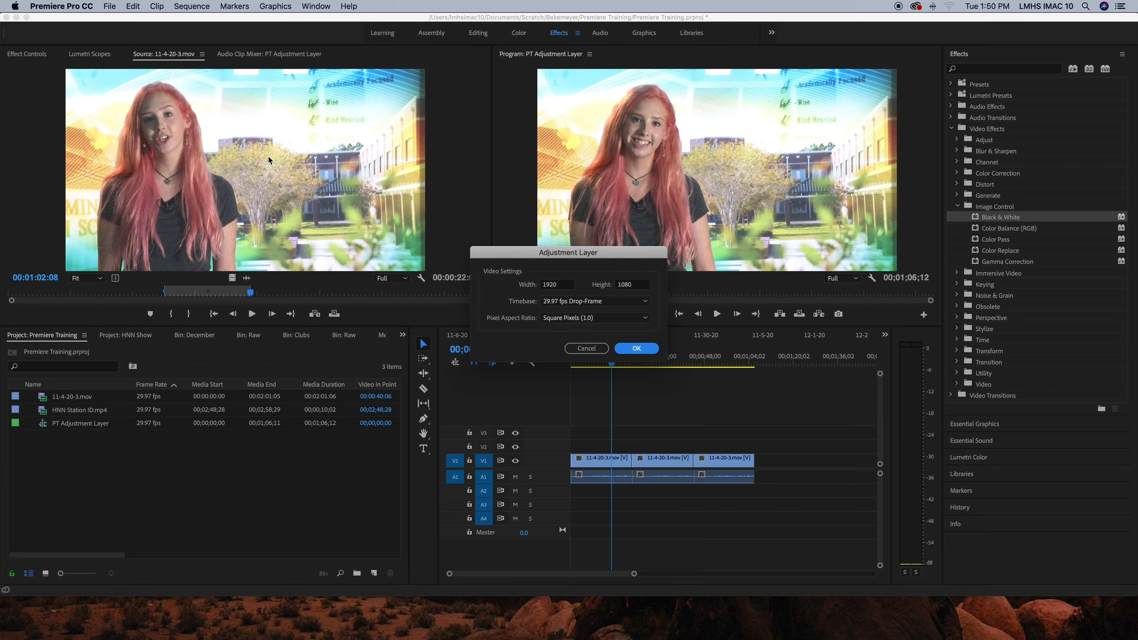
{"action": "left_click", "coordinate": [635, 349]}
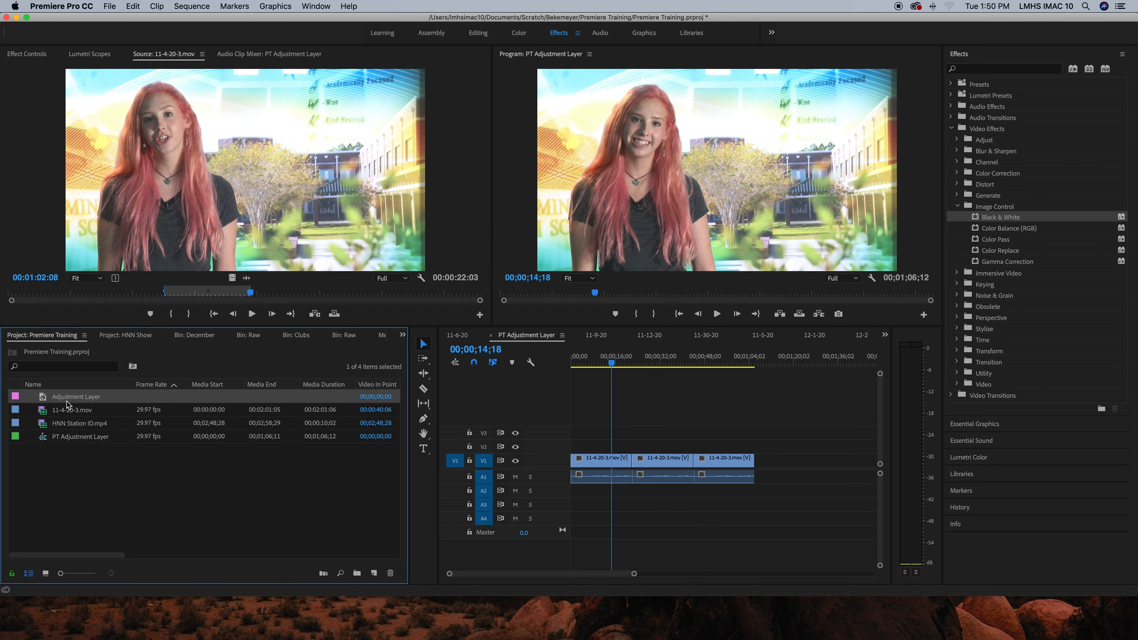
Rename the adjustment layer Black and White and place it on track V2 so it spans all three clips.
{"action": "left_click", "coordinate": [84, 398]}
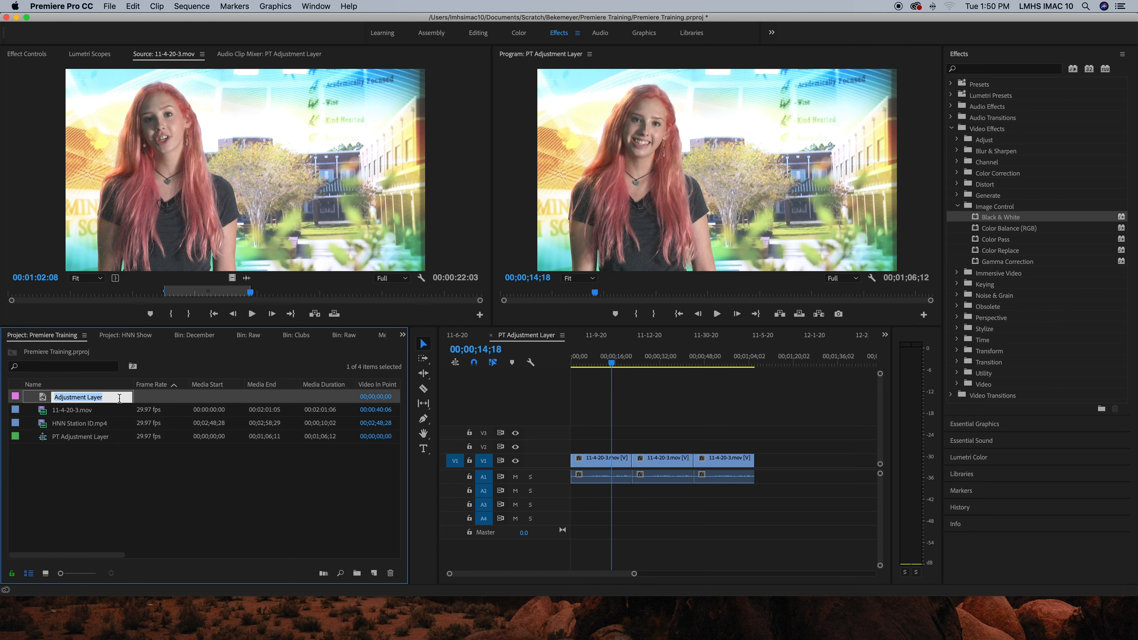
{"action": "type", "text": "Black and White"}
{"action": "key", "text": "Tab"}
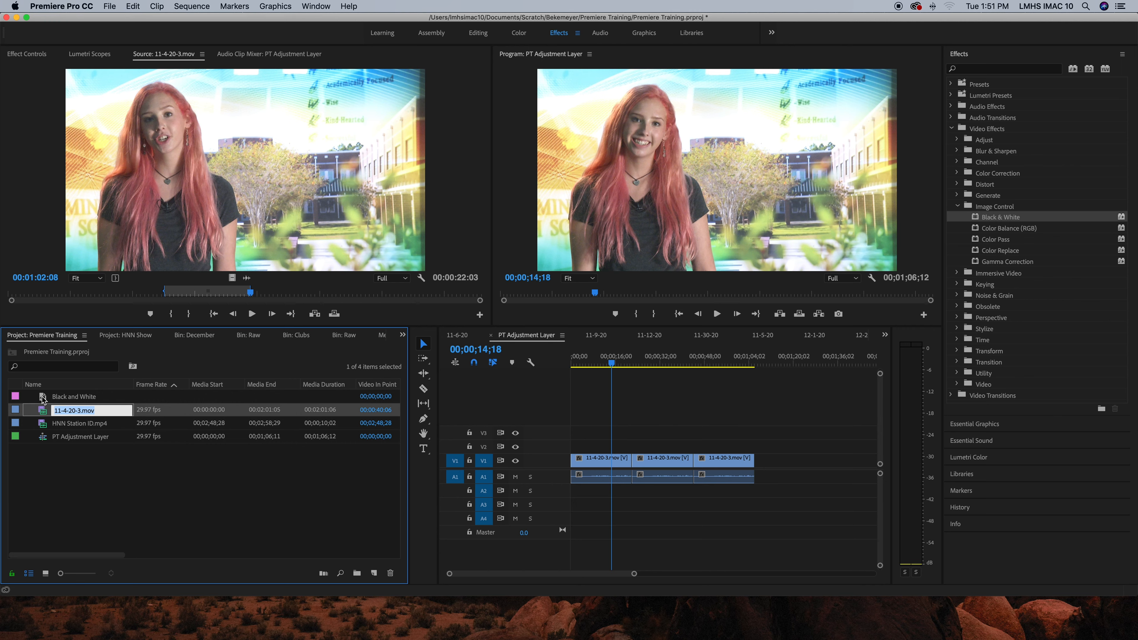
{"action": "left_click_drag", "start_coordinate": [43, 399], "coordinate": [754, 446]}
{"action": "mouse_move", "coordinate": [623, 366]}
{"action": "left_mouse_down"}
{"action": "mouse_move", "coordinate": [610, 366]}
{"action": "mouse_move", "coordinate": [657, 366]}
{"action": "mouse_move", "coordinate": [620, 390]}
{"action": "mouse_move", "coordinate": [677, 389]}
{"action": "mouse_move", "coordinate": [630, 365]}
{"action": "left_mouse_up"}
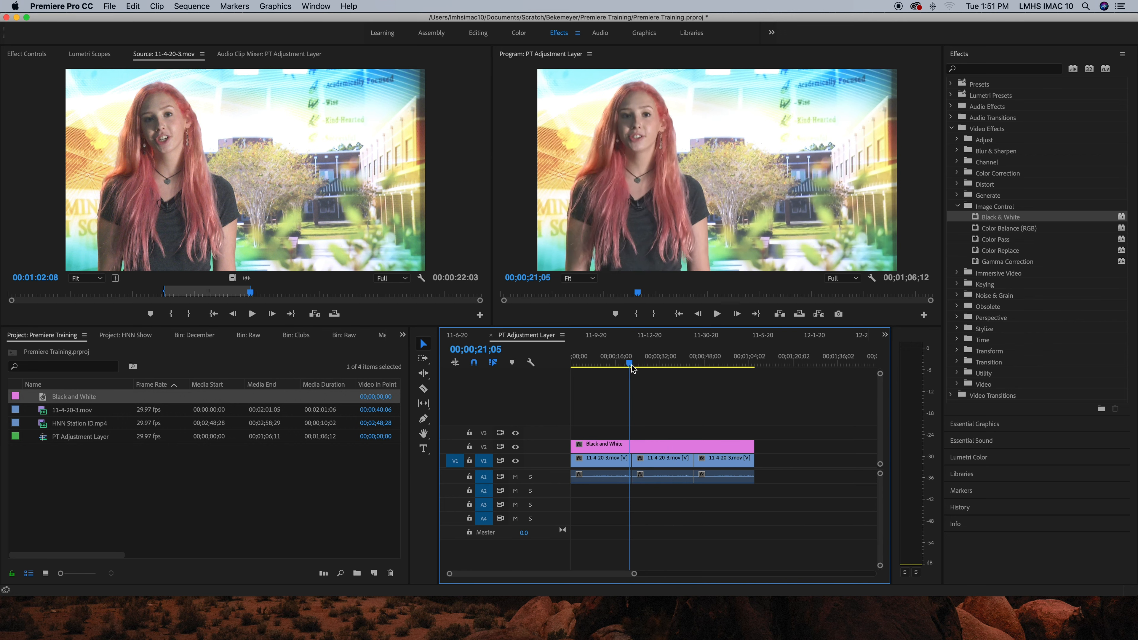
Apply the Black & White video effect to the Black and White adjustment layer on V2.
{"action": "left_click", "coordinate": [975, 221]}
{"action": "left_click_drag", "start_coordinate": [974, 228], "coordinate": [977, 219]}
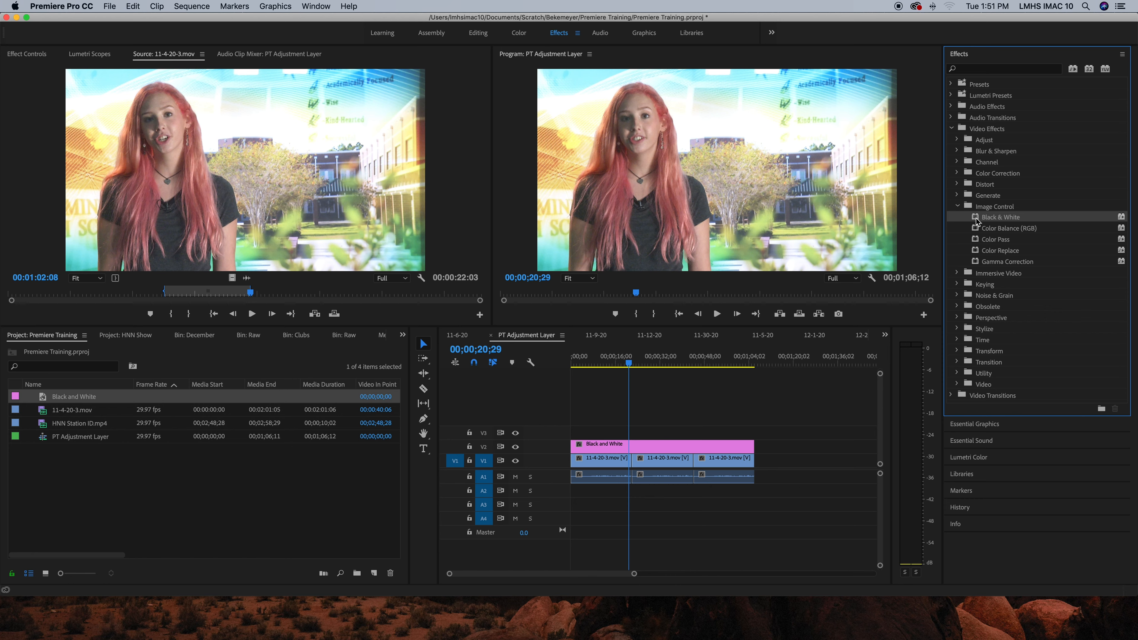
{"action": "left_click_drag", "start_coordinate": [976, 220], "coordinate": [647, 443]}
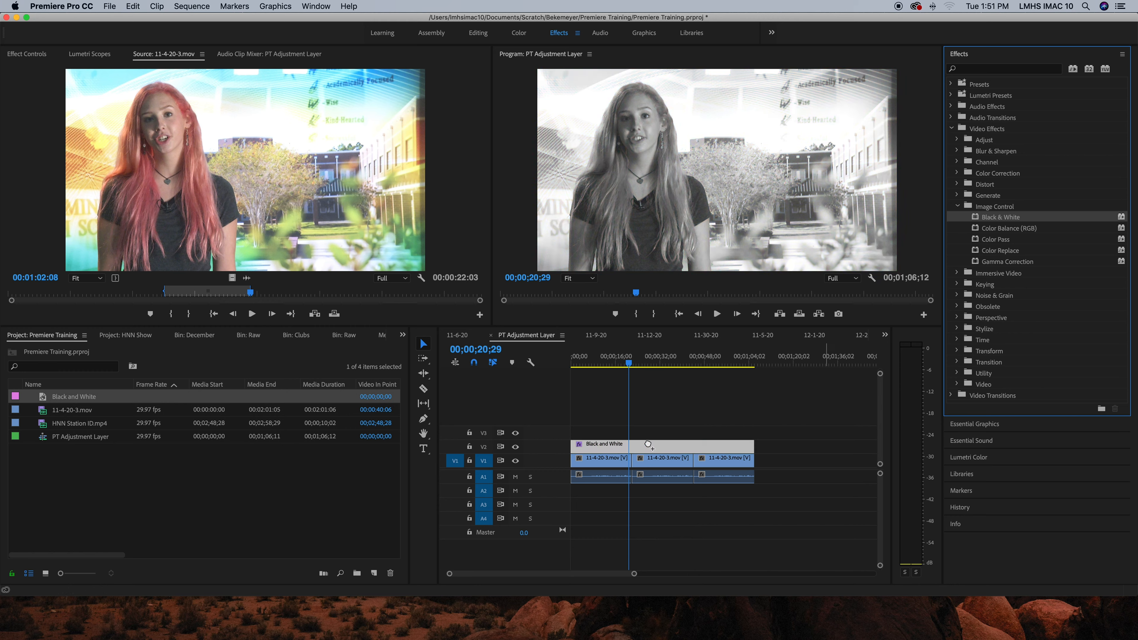
Preview HNN Station ID.mp4 and place only its video on track V3 above the adjustment layer, starting at 00;00;09;24.
{"action": "left_click_drag", "start_coordinate": [623, 361], "coordinate": [598, 393]}
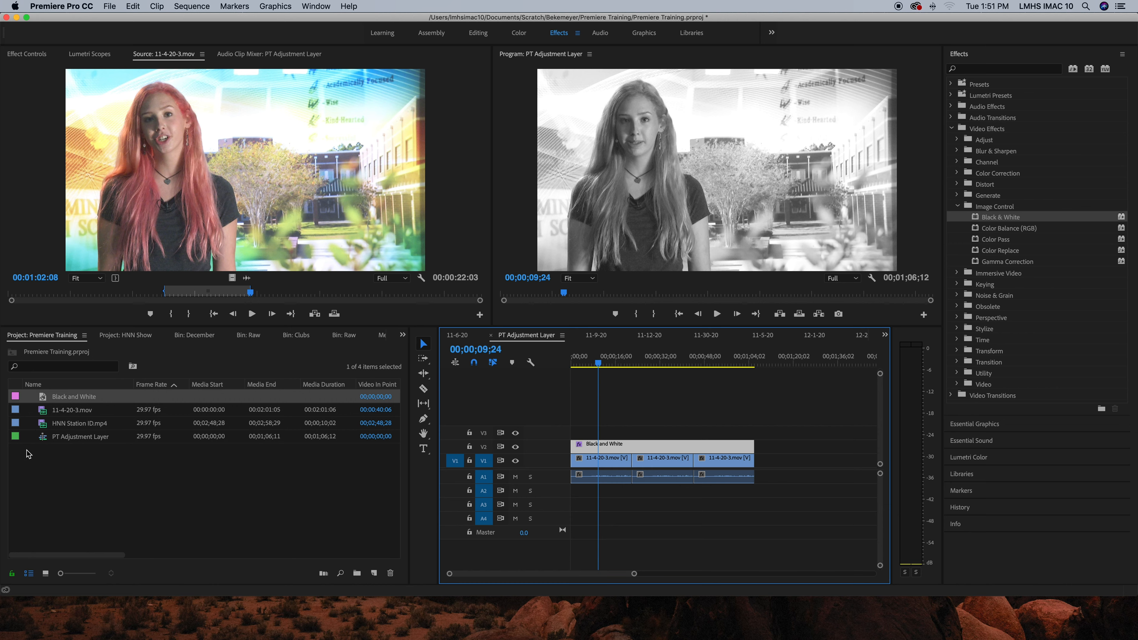
{"action": "double_click", "coordinate": [44, 426]}
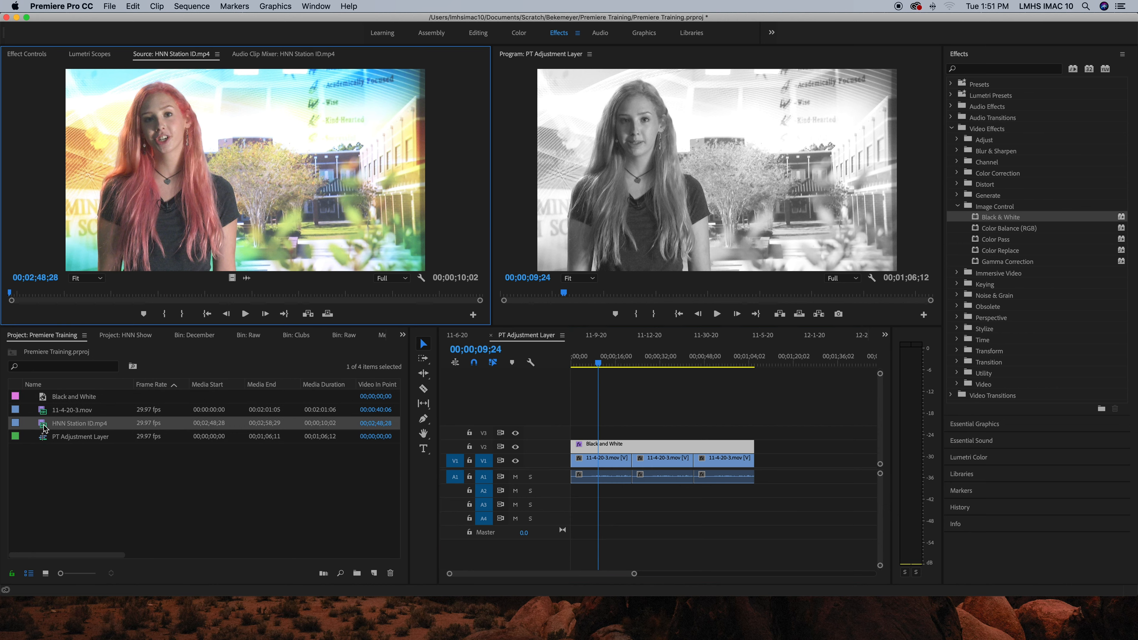
{"action": "key", "text": "space"}
{"action": "left_click_drag", "start_coordinate": [116, 294], "coordinate": [275, 303]}
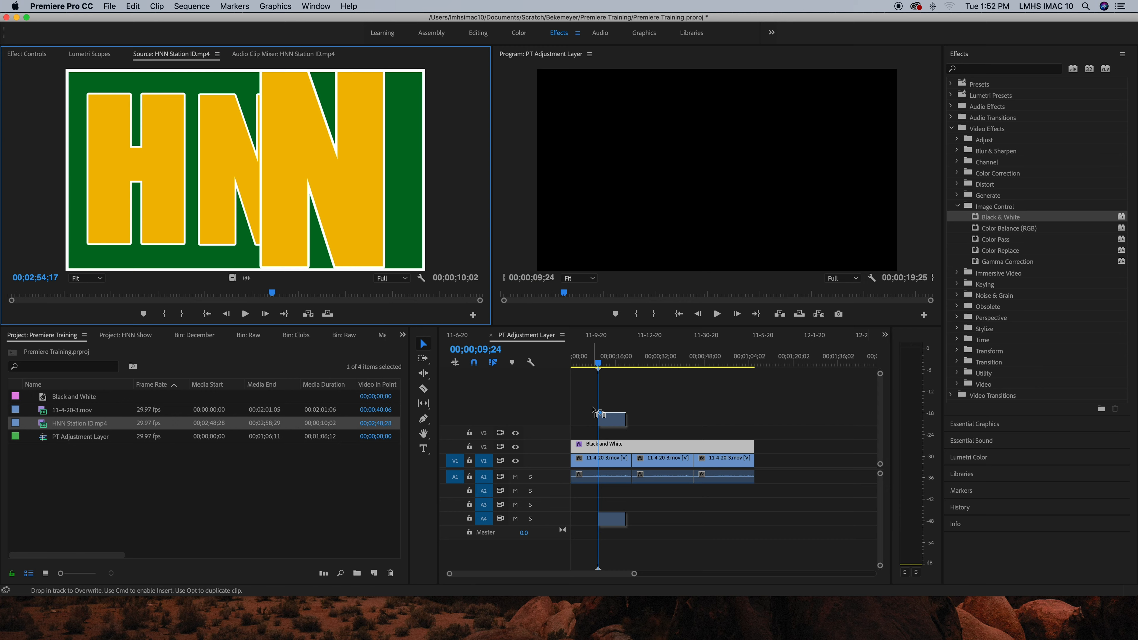
{"action": "left_click_drag", "start_coordinate": [232, 278], "coordinate": [600, 436]}
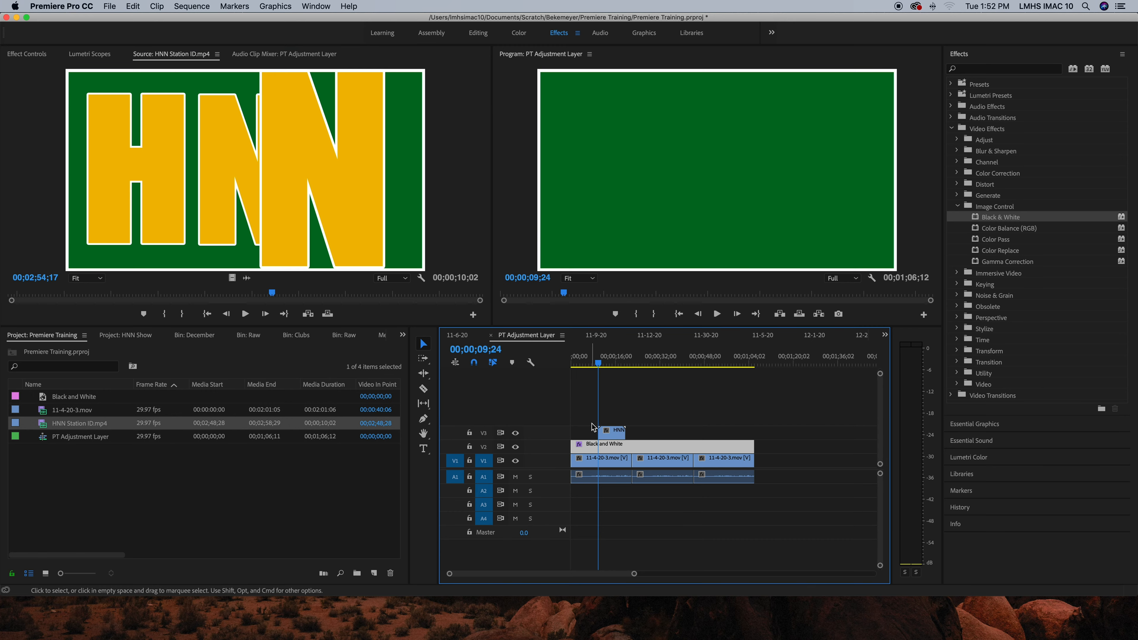
Rearrange the tracks so the Black and White adjustment layer sits on V3 above the HNN clip on V2, and scrub the playhead.
{"action": "left_click_drag", "start_coordinate": [599, 361], "coordinate": [586, 389]}
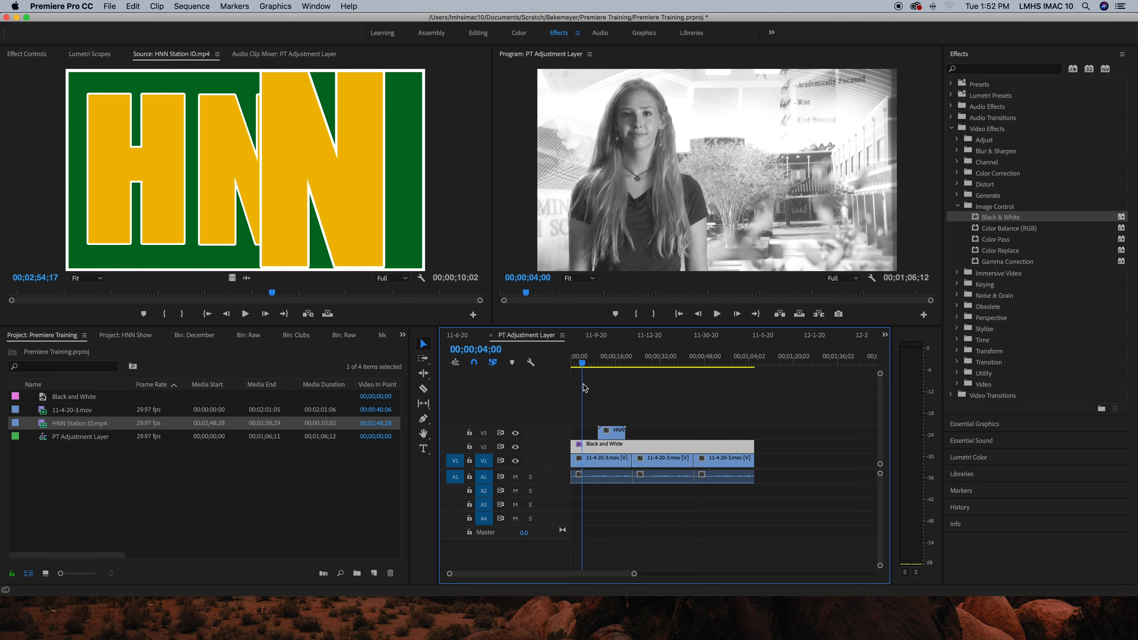
{"action": "mouse_move", "coordinate": [610, 445]}
{"action": "left_mouse_down"}
{"action": "mouse_move", "coordinate": [610, 417]}
{"action": "mouse_move", "coordinate": [610, 450]}
{"action": "mouse_move", "coordinate": [609, 432]}
{"action": "left_mouse_up"}
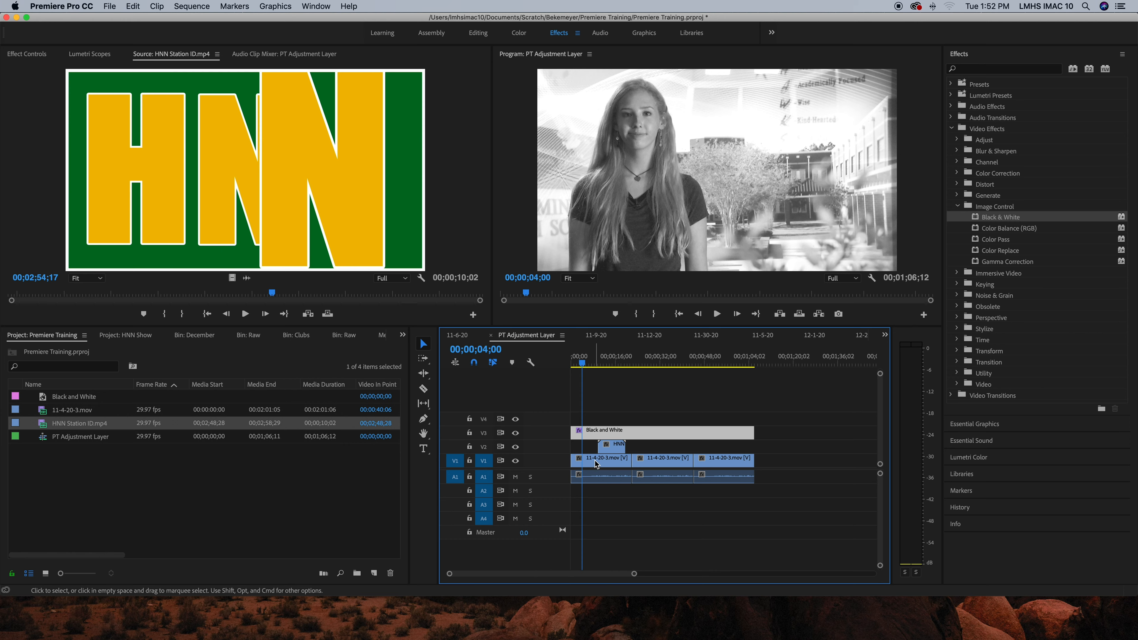
{"action": "mouse_move", "coordinate": [582, 363]}
{"action": "left_mouse_down"}
{"action": "mouse_move", "coordinate": [652, 374]}
{"action": "mouse_move", "coordinate": [591, 364]}
{"action": "left_mouse_up"}
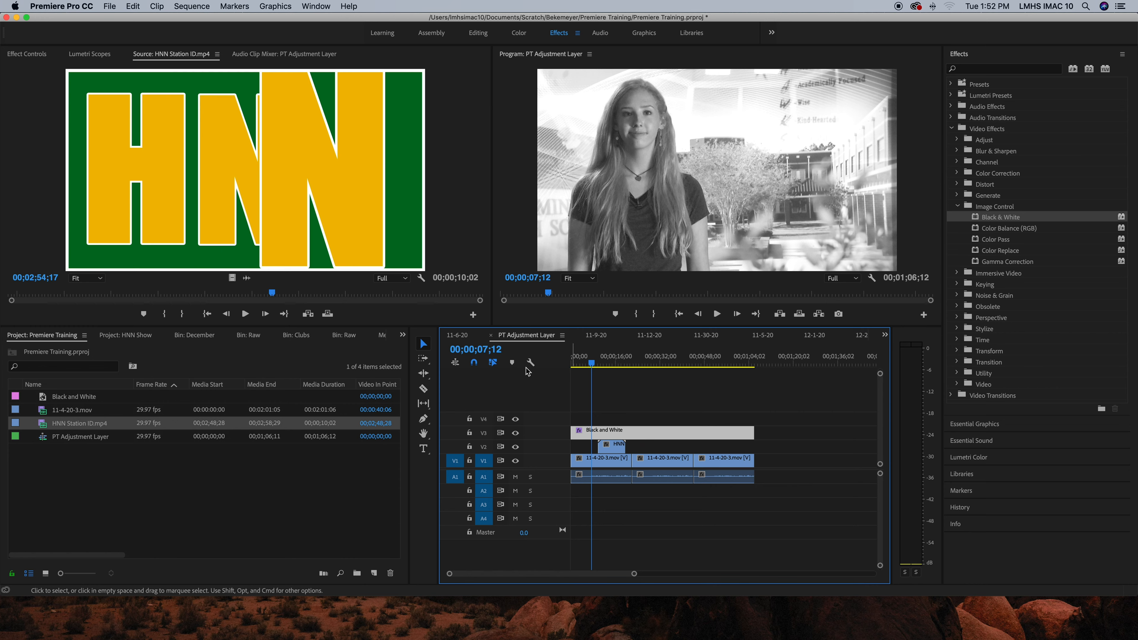
{"action": "left_click", "coordinate": [127, 515]}
{"action": "left_click", "coordinate": [109, 6]}
{"action": "key", "text": "Escape"}
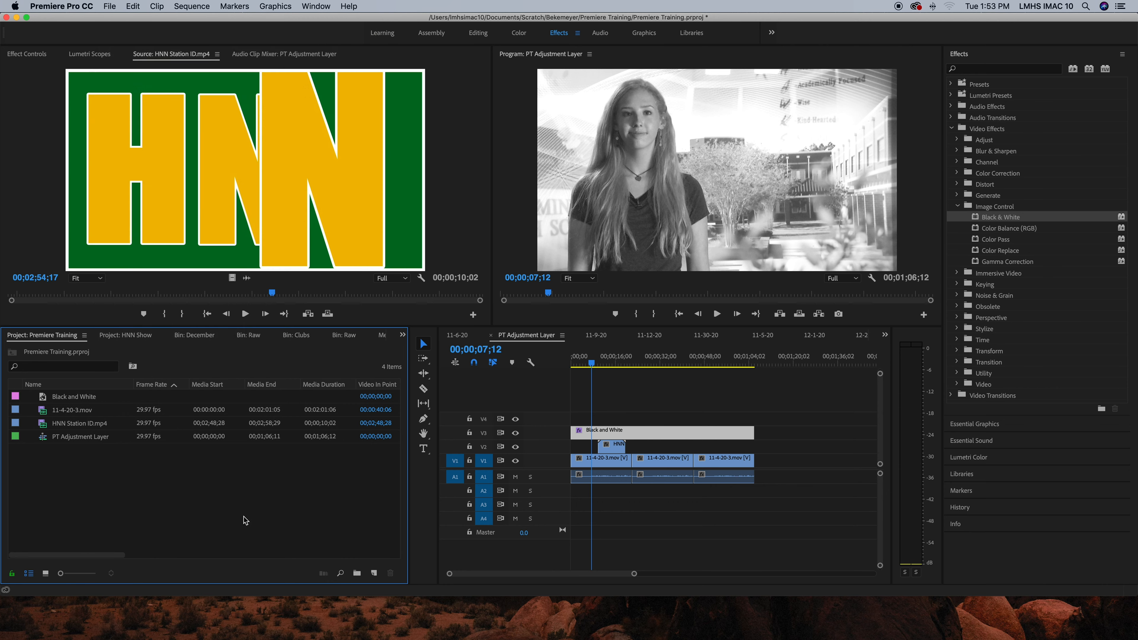
{"action": "left_click", "coordinate": [374, 574]}
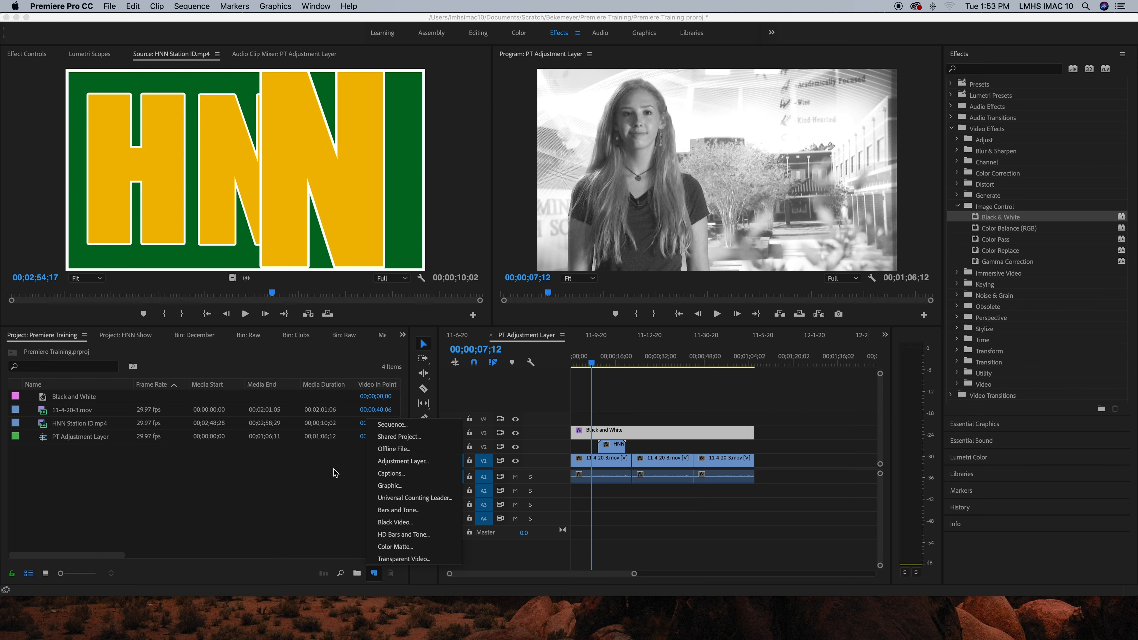
{"action": "left_click", "coordinate": [324, 471]}
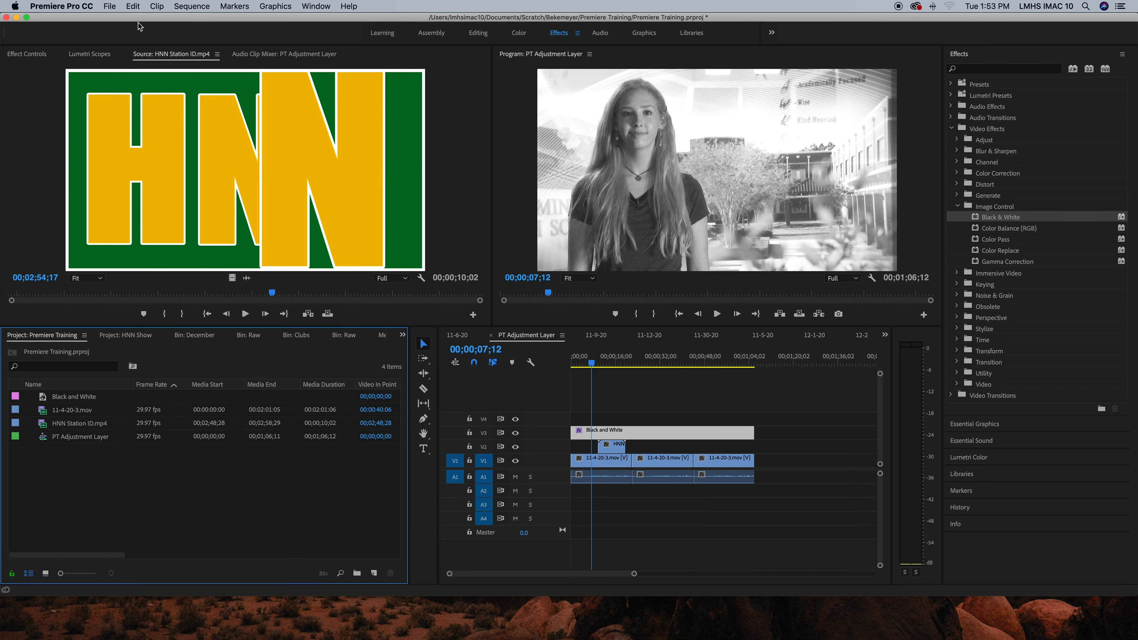
{"action": "left_click", "coordinate": [109, 6]}
{"action": "mouse_move", "coordinate": [214, 18]}
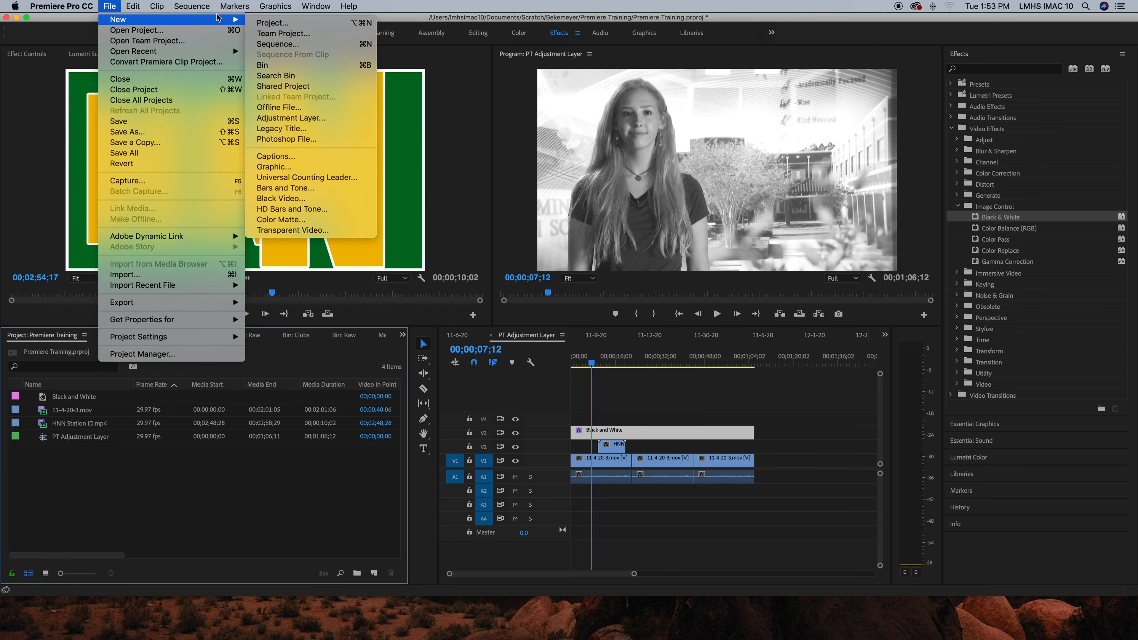
{"action": "left_click", "coordinate": [241, 480]}
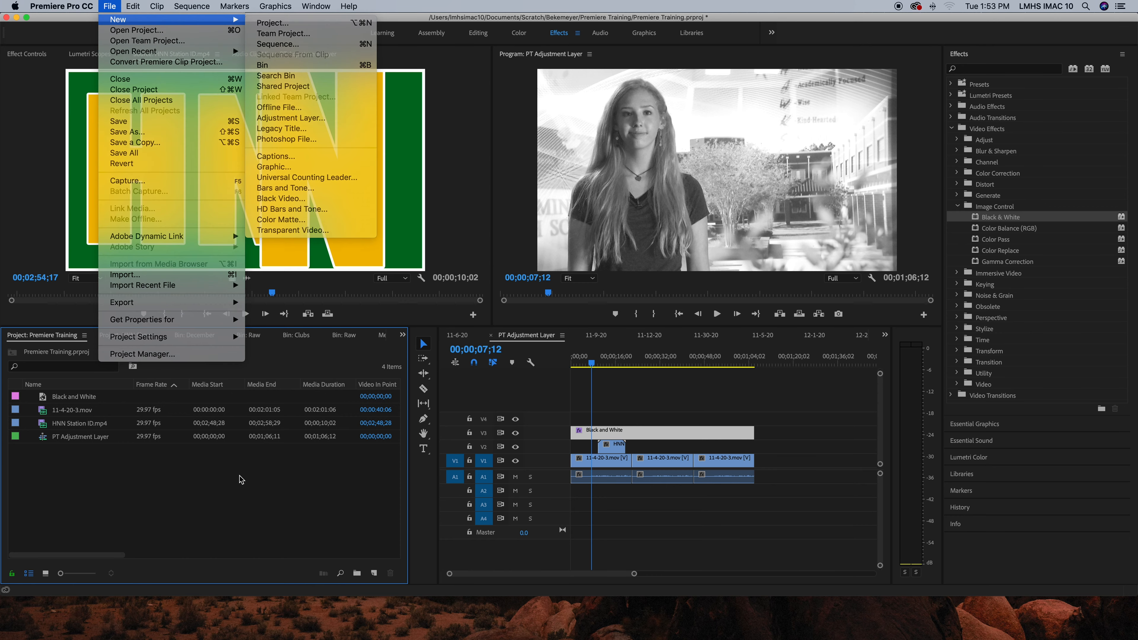
{"action": "left_click", "coordinate": [376, 577]}
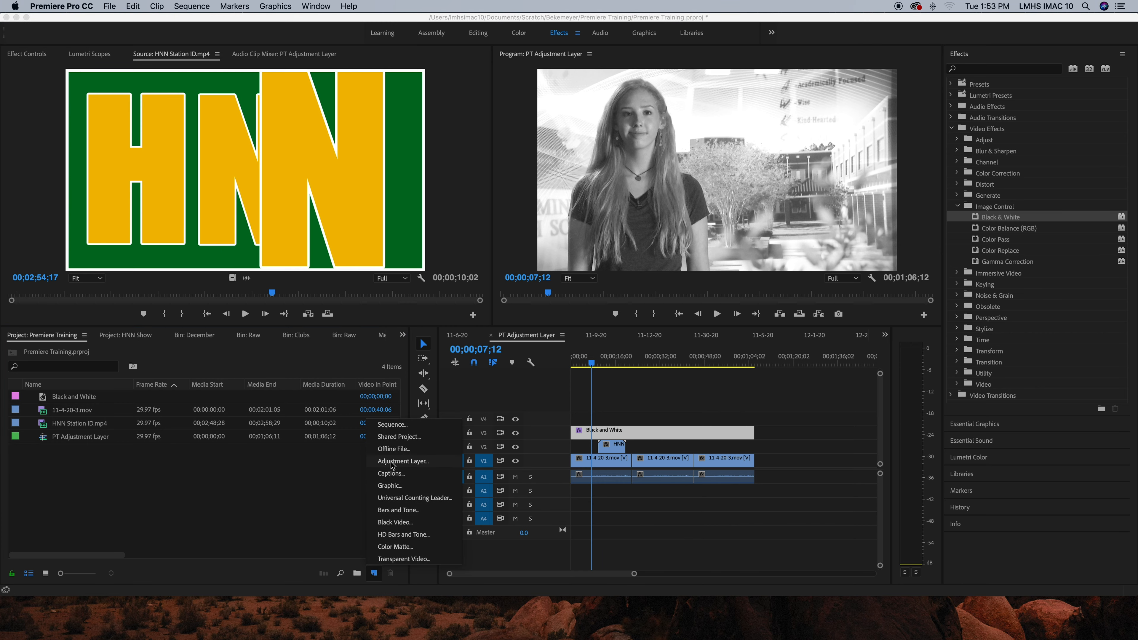
{"action": "left_click", "coordinate": [333, 491]}
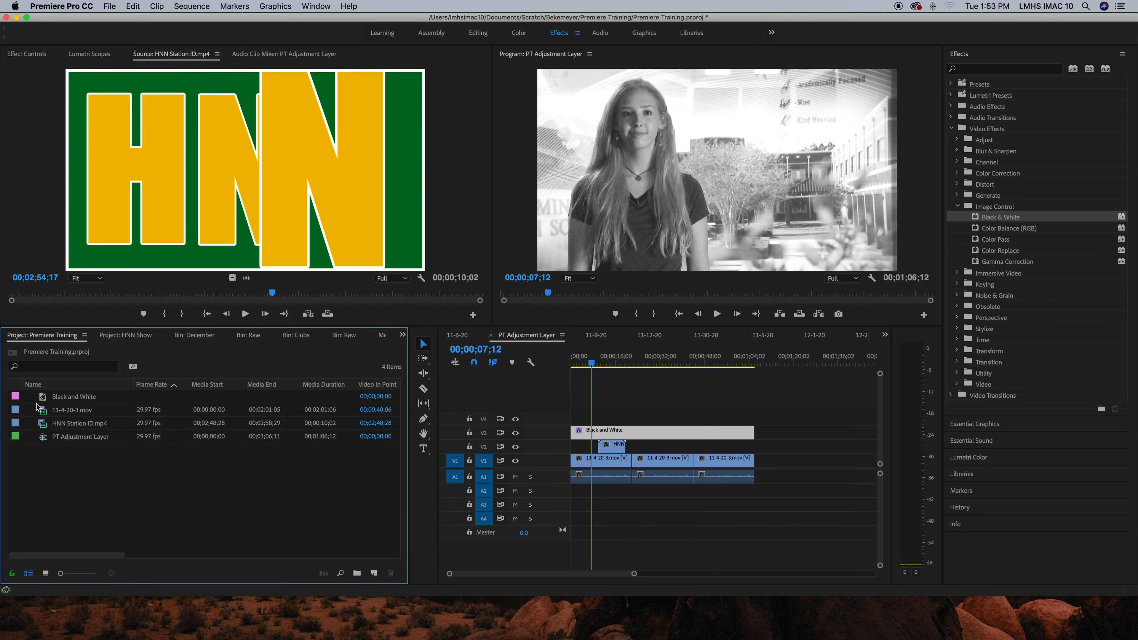